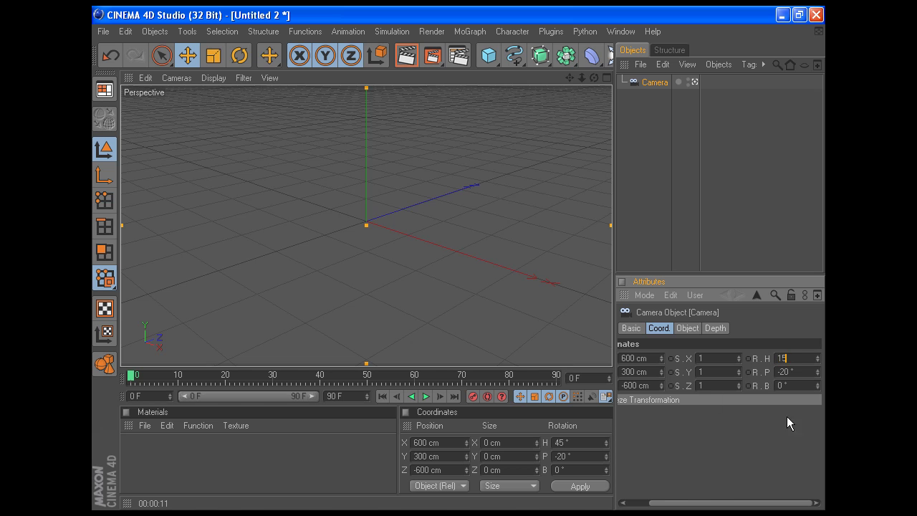
- Set the camera's heading rotation to 15° and its pitch rotation to 0°
double_click(800, 371)
text(0)
key(Return)
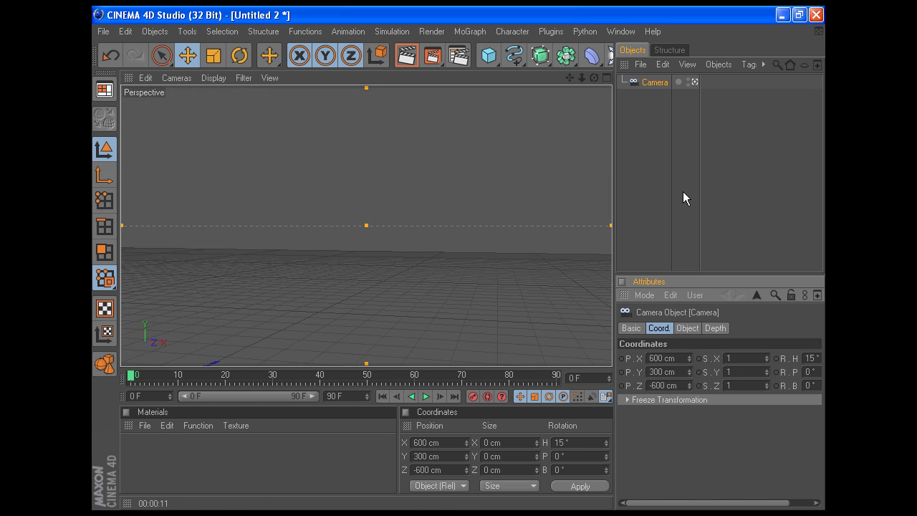
- Position the camera at X 660 cm, Y 30 cm and Z -1200 cm, and deselect it
double_click(685, 357)
text(660)
key(Tab)
text(30)
key(Tab)
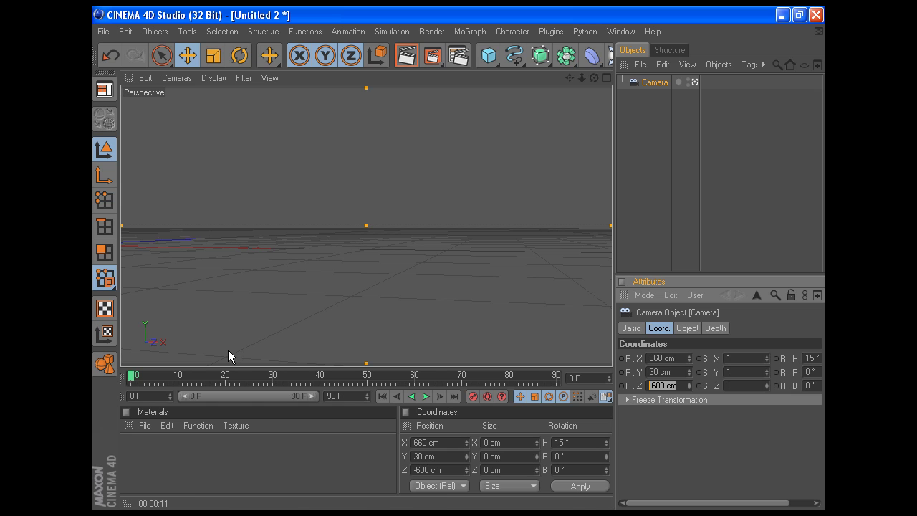
text(-20)
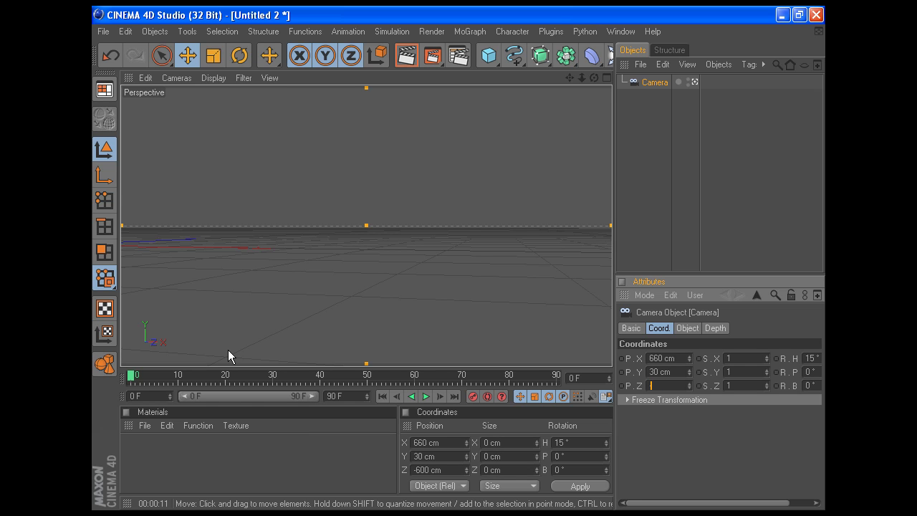
text(200)
key(Return)
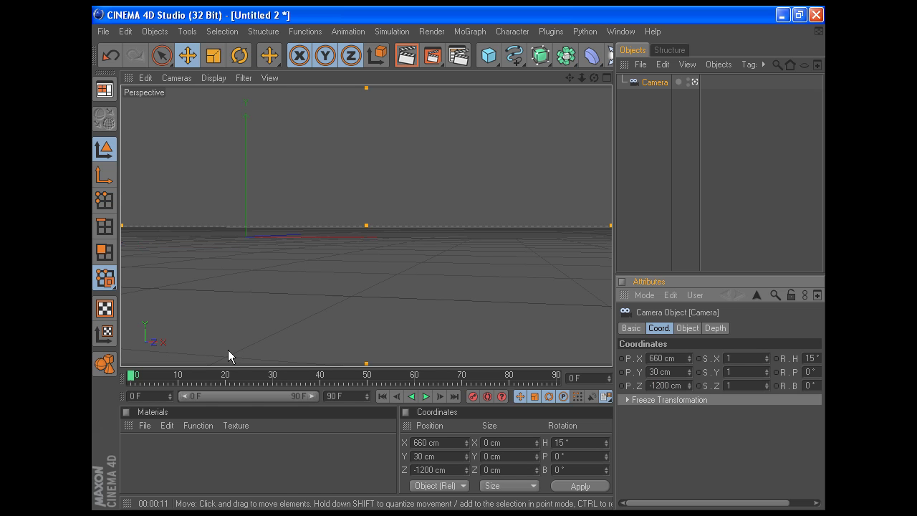
click(665, 227)
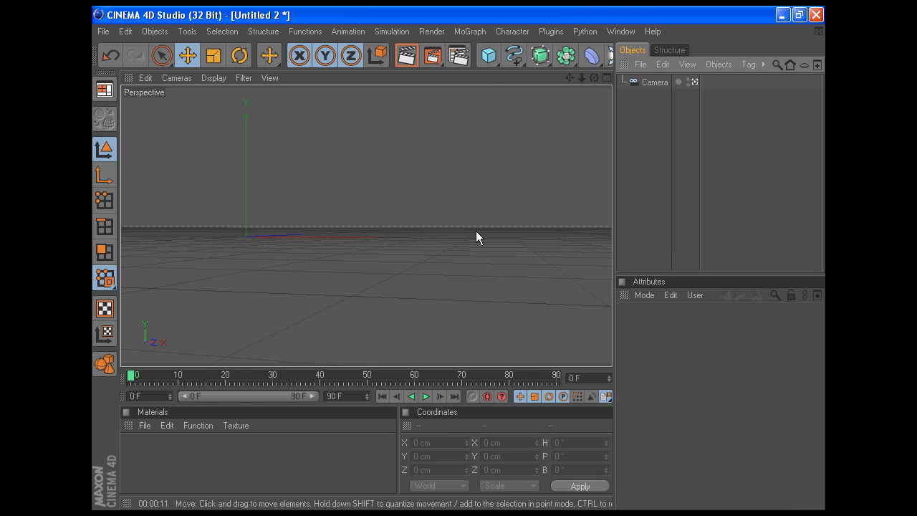
- Add a plane as the floor and lower it to Y -223 cm
drag(515, 55, 583, 93)
drag(243, 195, 245, 242)
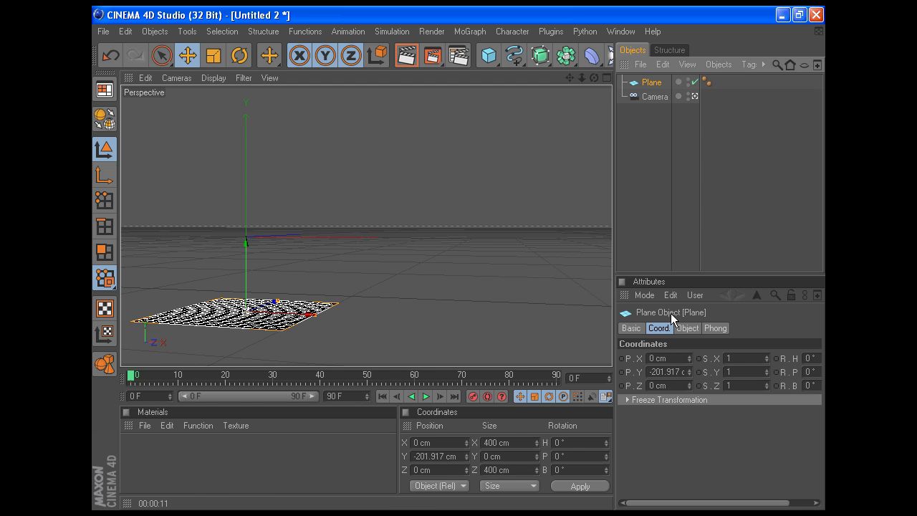
double_click(647, 374)
text(-2)
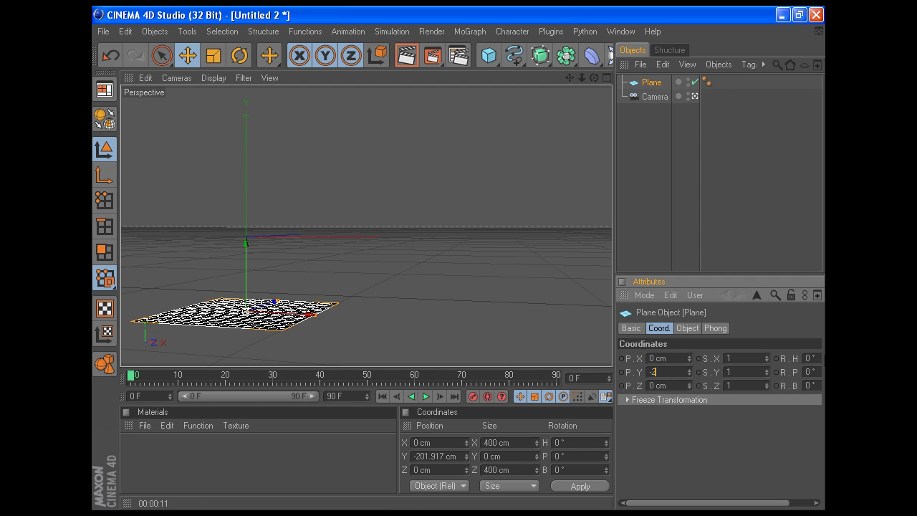
text(23)
key(Return)
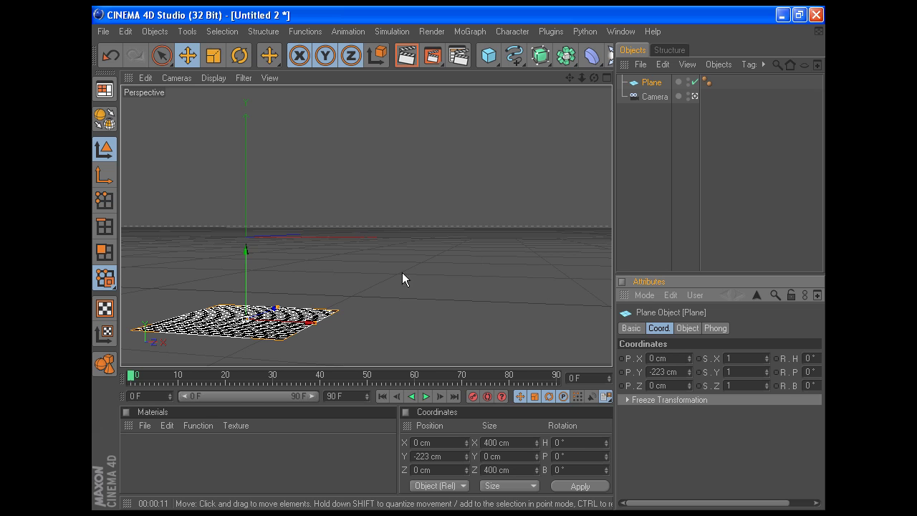
- Shift the floor plane to about X 191 cm and enlarge it to about 1925 by 1610 cm
click(317, 325)
drag(318, 328, 817, 345)
drag(337, 311, 383, 286)
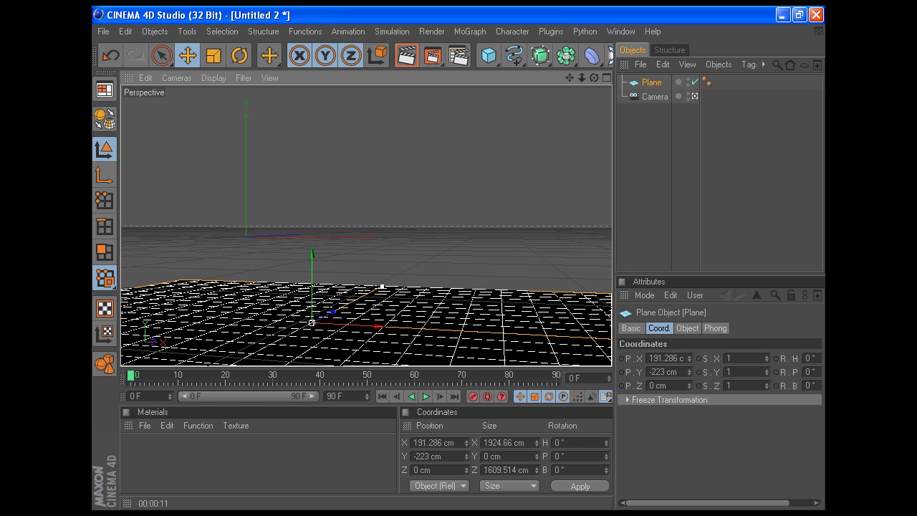
- Set the floor plane's width and height segments to 1 and widen it to about 2732 cm
click(688, 328)
drag(708, 402, 618, 403)
text(1)
key(Return)
click(731, 370)
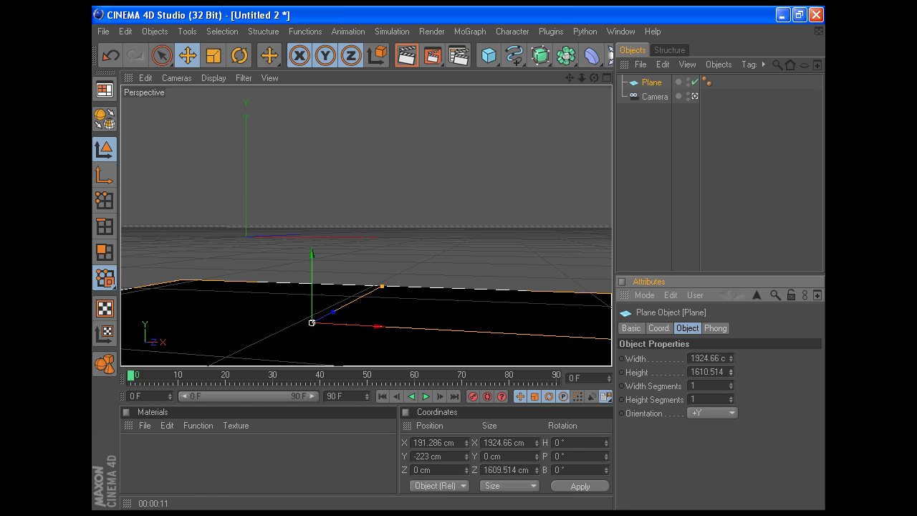
drag(731, 357, 731, 221)
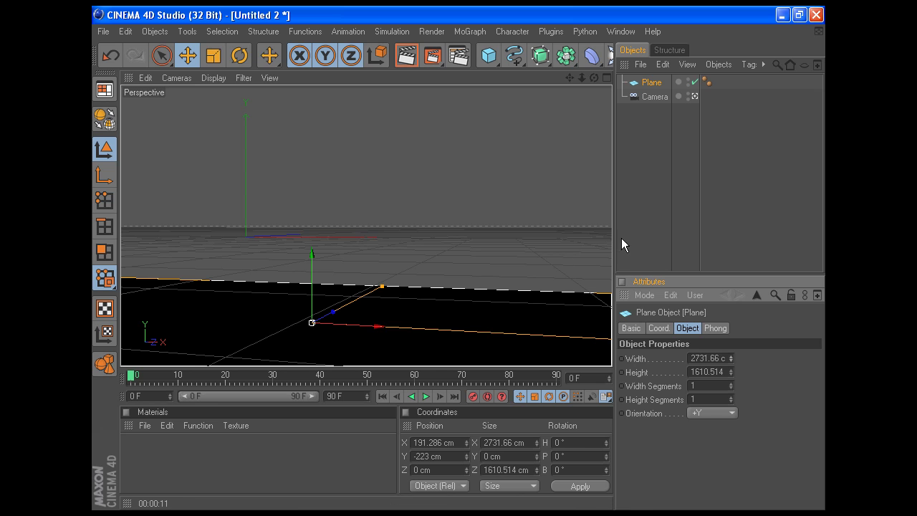
- Duplicate the floor plane and raise the copy to Y 350 cm as a ceiling
click(659, 84)
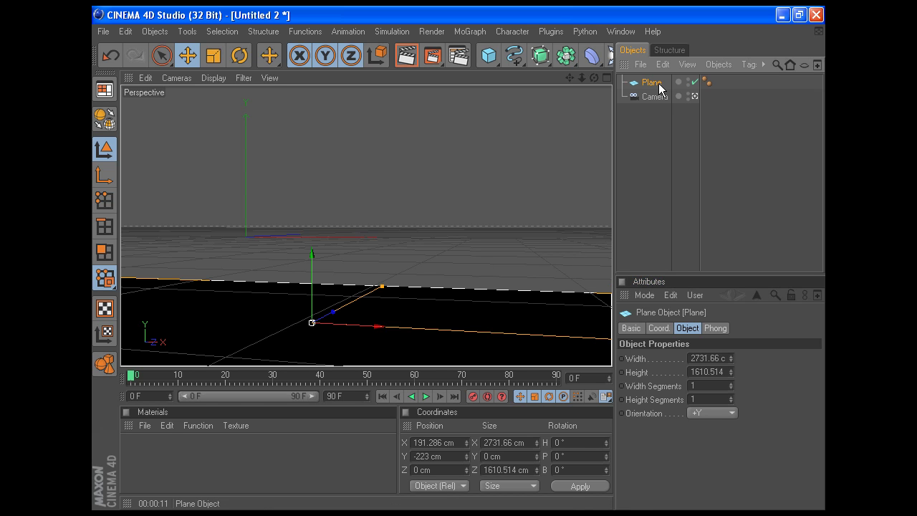
key(ctrl+c)
key(ctrl+v)
drag(315, 259, 313, 107)
click(659, 327)
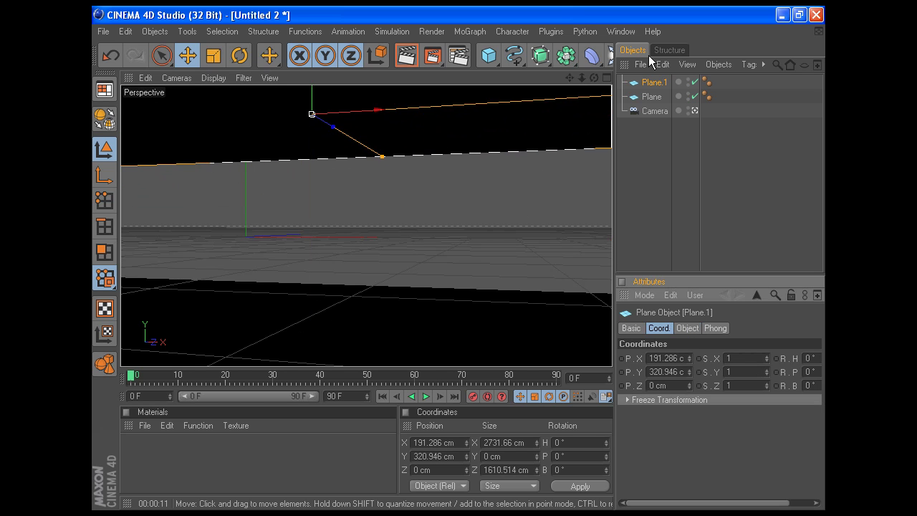
click(651, 372)
text(350)
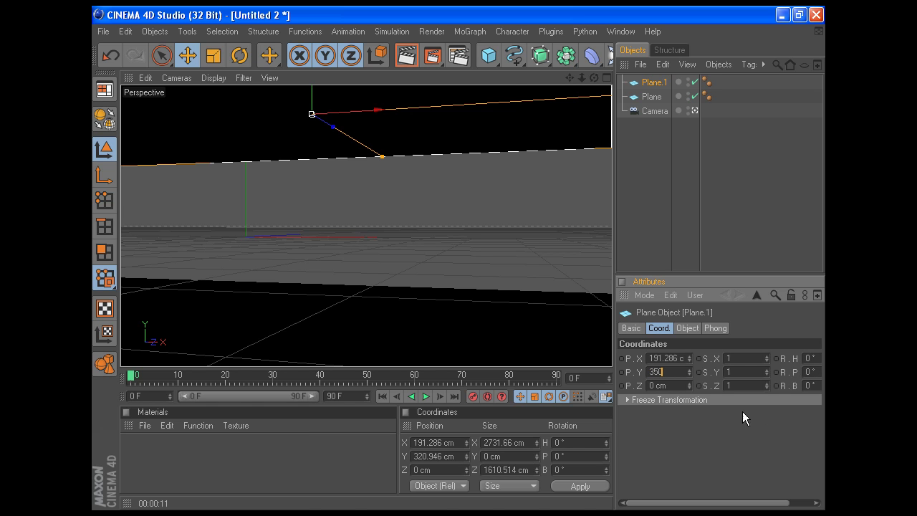
key(Return)
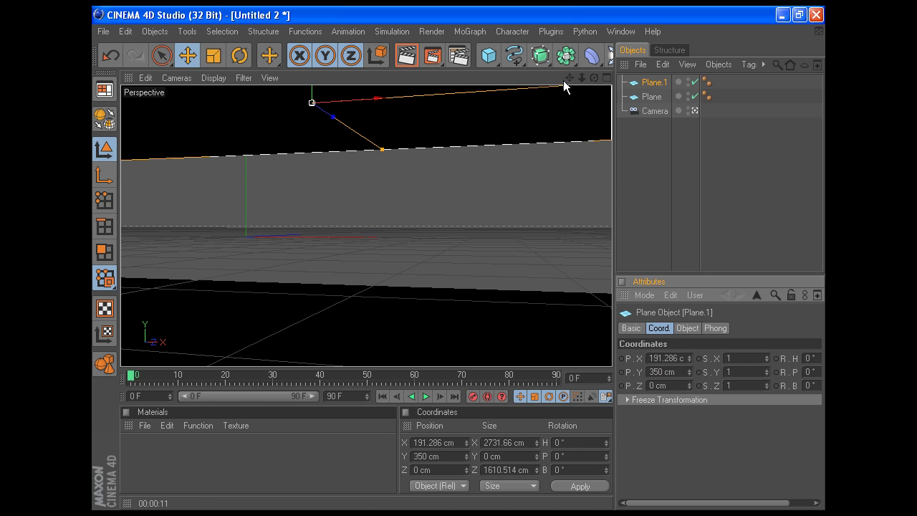
- Add a third plane for the back wall and set its orientation to +Z
drag(489, 55, 613, 95)
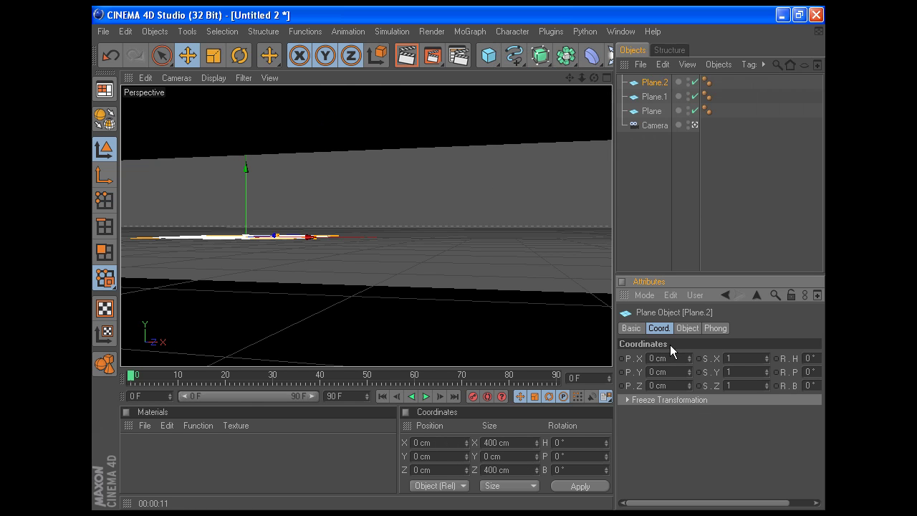
click(687, 329)
click(710, 414)
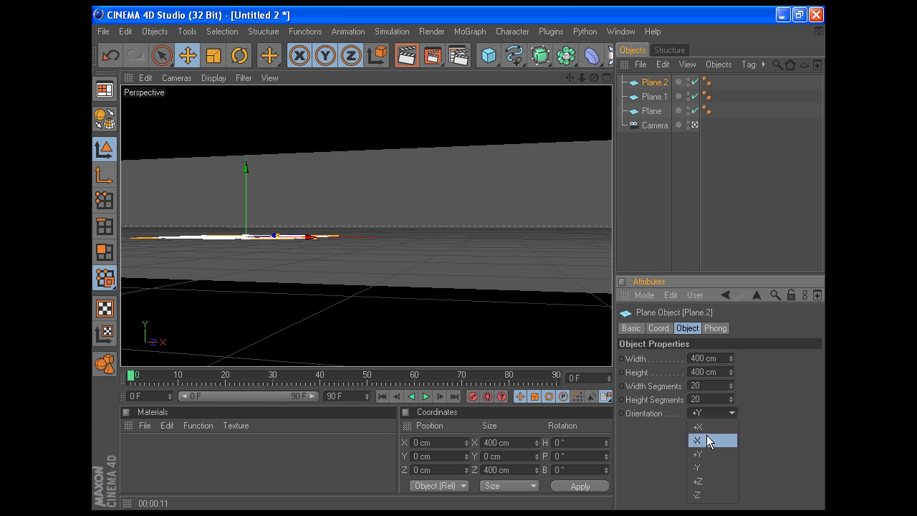
click(705, 481)
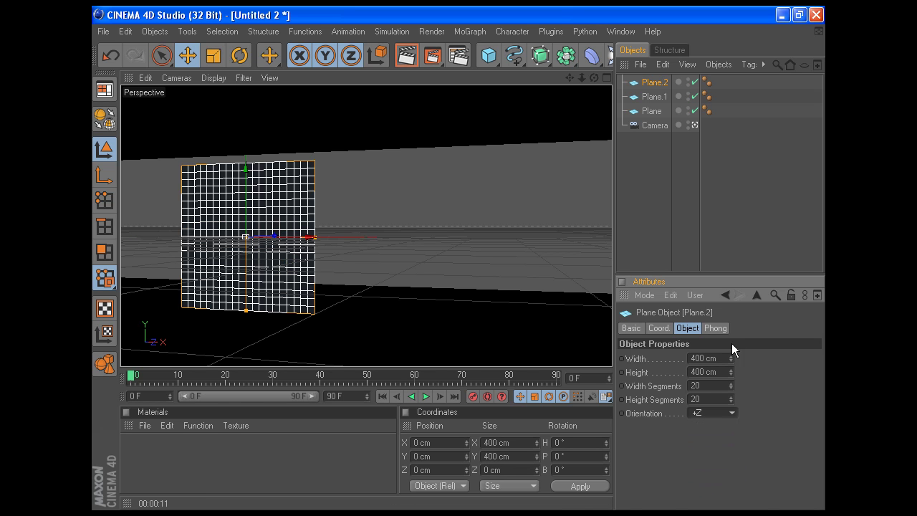
- Set the back wall plane's width segments and height segments to 1
click(649, 327)
click(688, 329)
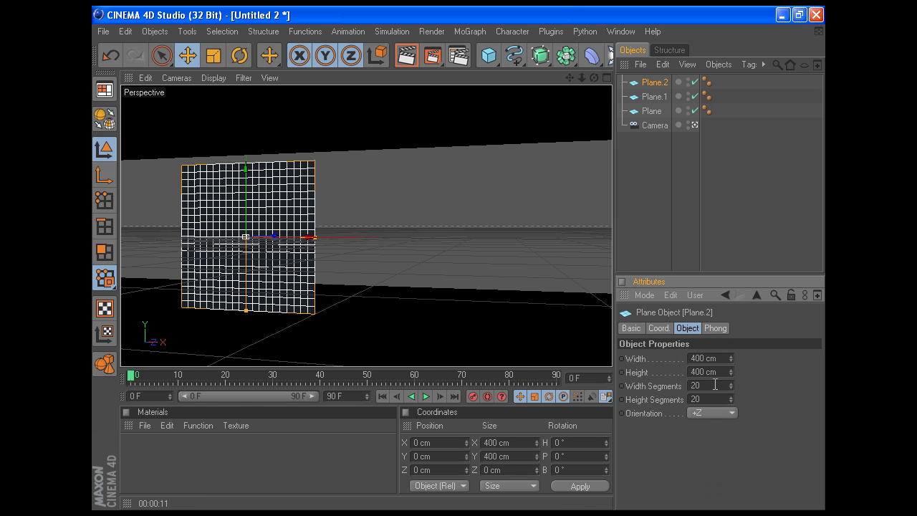
text(1)
key(Tab)
text(1)
key(Return)
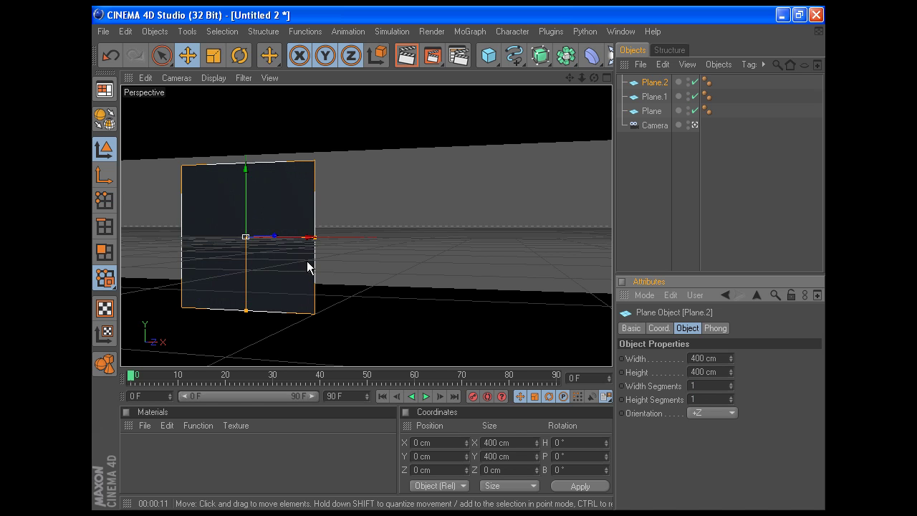
- Enlarge the back wall plane to about 2318 cm wide and 656 cm high, and raise it to about Y 103 cm
drag(314, 238, 610, 238)
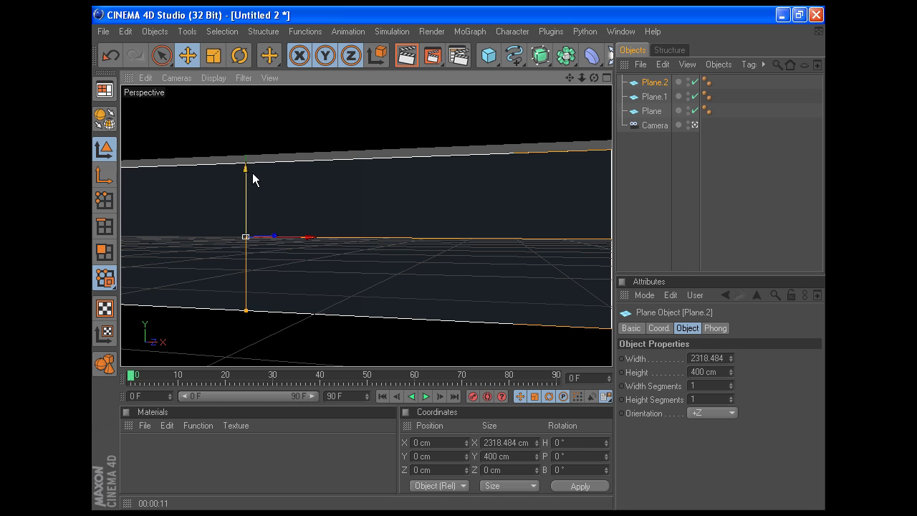
drag(730, 371, 731, 340)
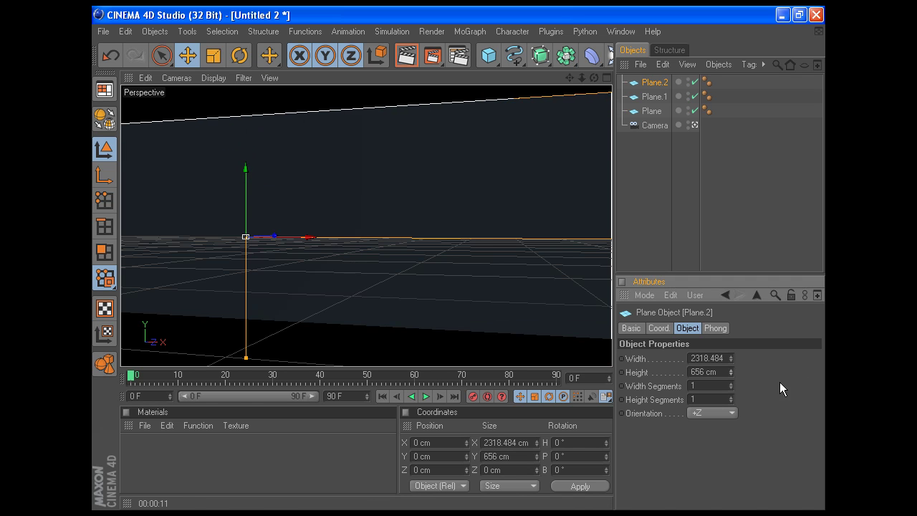
drag(242, 180, 248, 180)
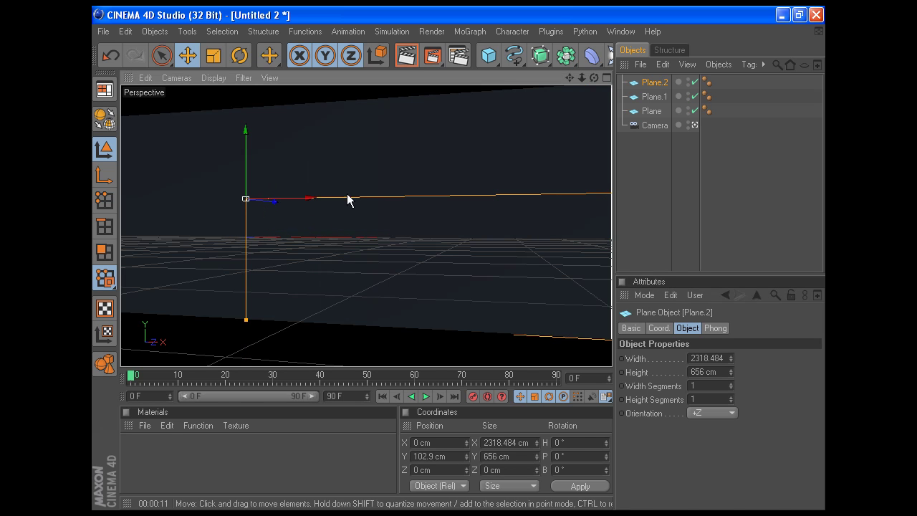
- Move the back wall plane to Z 1000 cm, behind the floor and ceiling planes
click(606, 78)
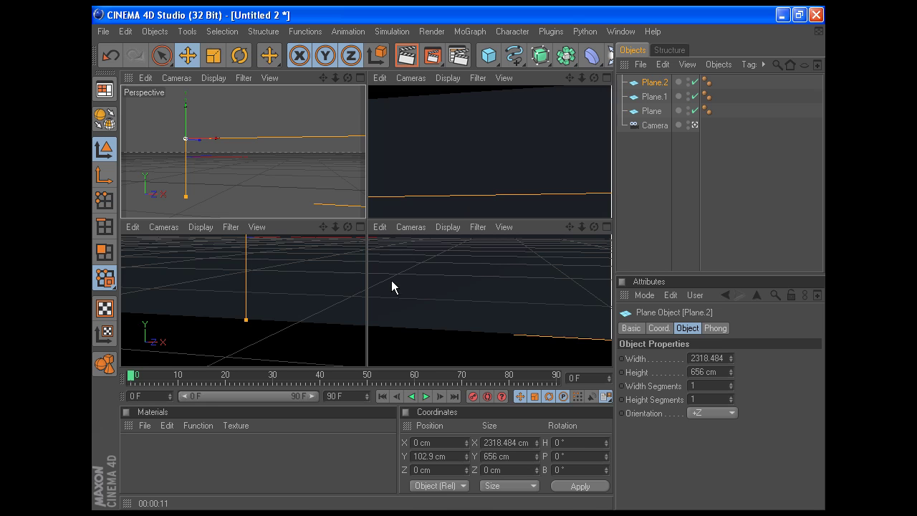
click(658, 327)
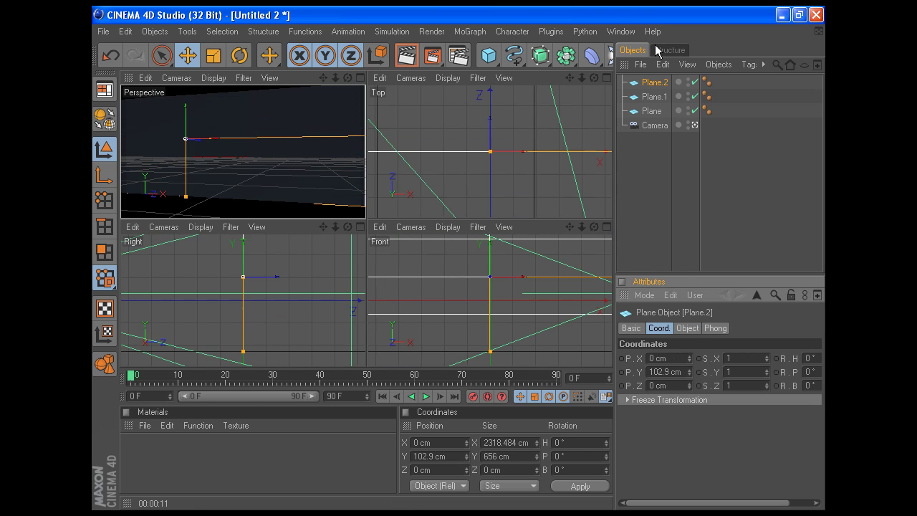
click(360, 78)
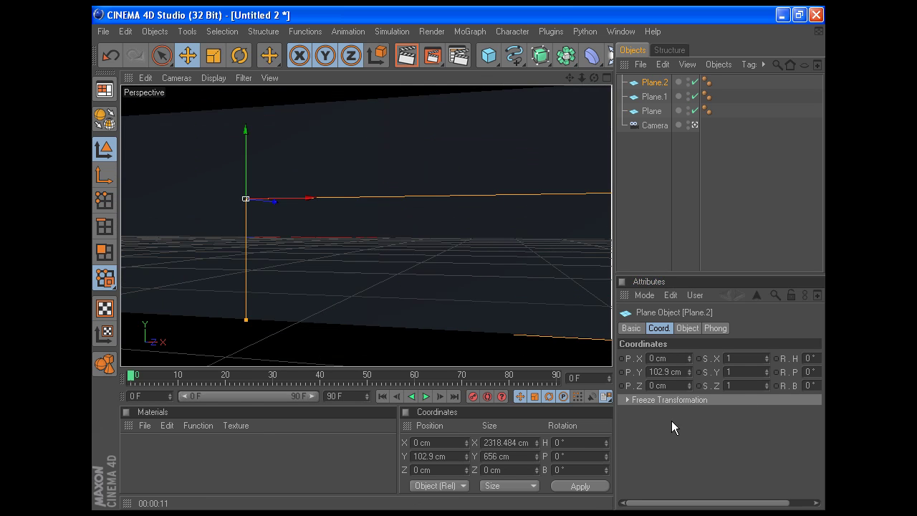
click(674, 386)
text(-1000)
key(Return)
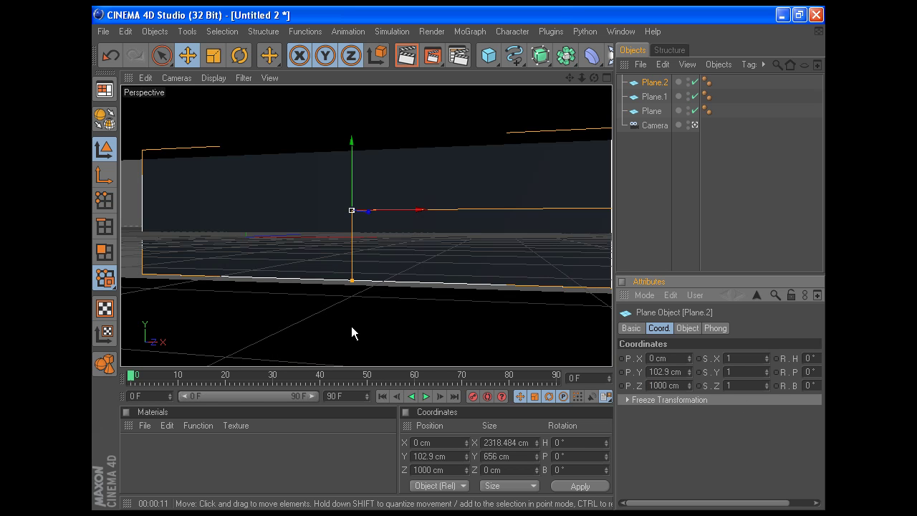
- Shift the back wall plane to about X -227 cm and Y 62 cm, and widen it to about 2637 cm
drag(414, 213, 368, 210)
drag(566, 209, 607, 209)
drag(309, 165, 309, 174)
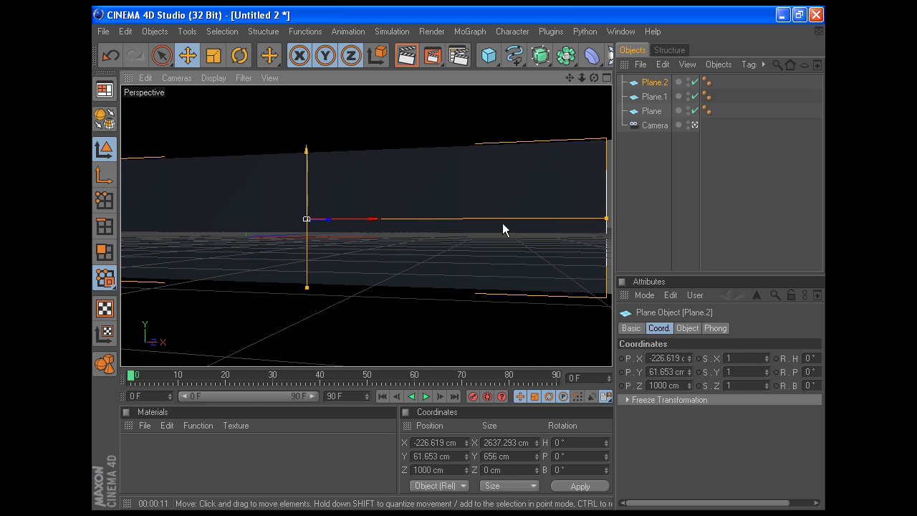
- Enlarge the back wall plane to about 2901 cm wide and 701 cm high, shift it to about X -197 cm, and clear the selection
click(688, 328)
drag(732, 372, 730, 362)
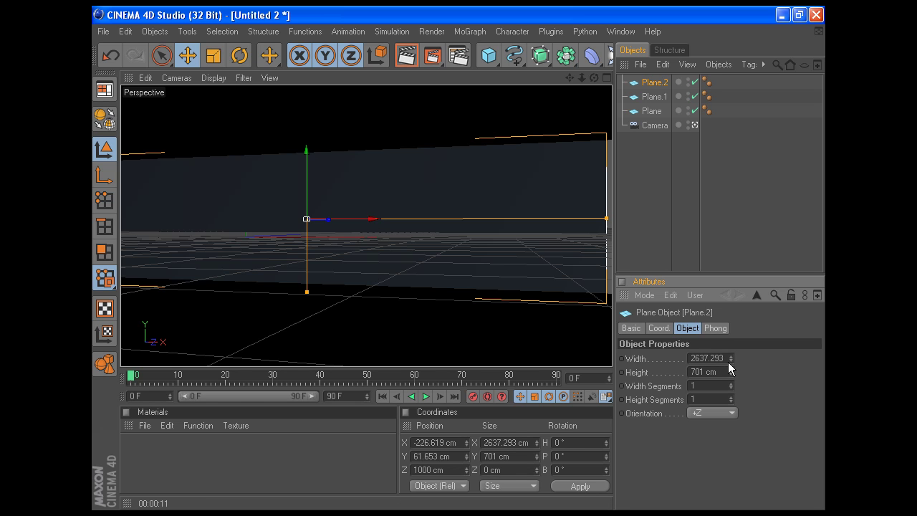
mouse_move(732, 357)
mouse_down()
mouse_move(733, 349)
mouse_move(734, 363)
mouse_up()
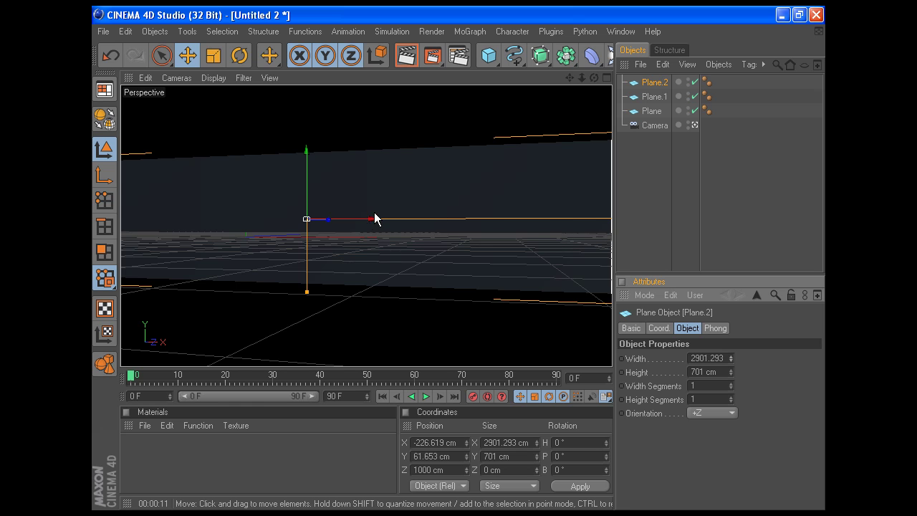
drag(365, 224, 375, 223)
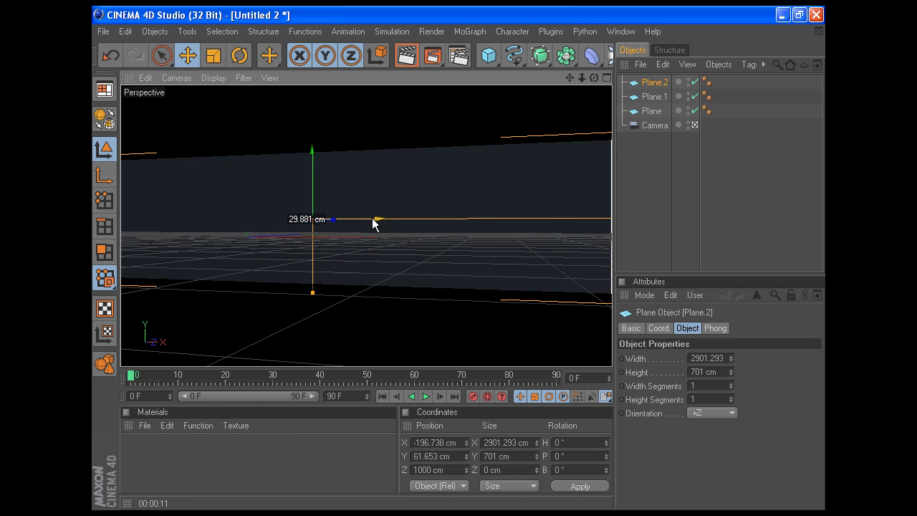
click(750, 203)
click(325, 332)
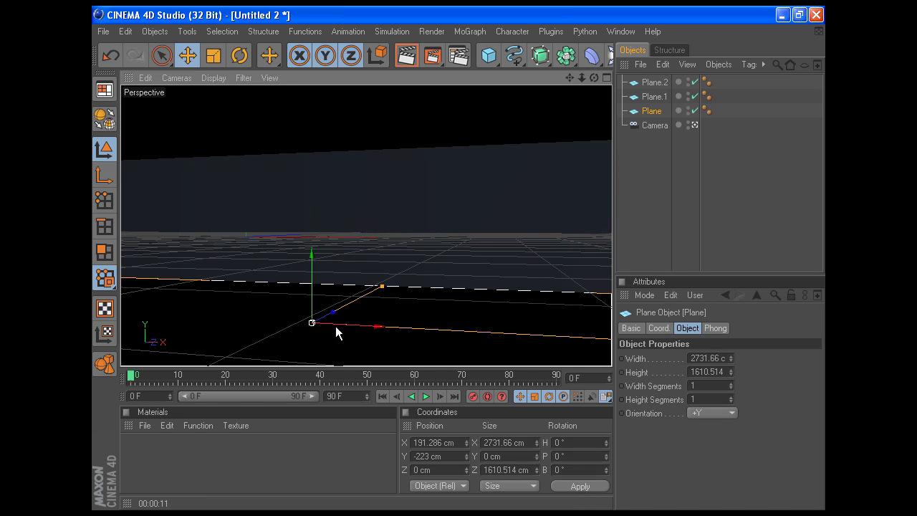
click(695, 196)
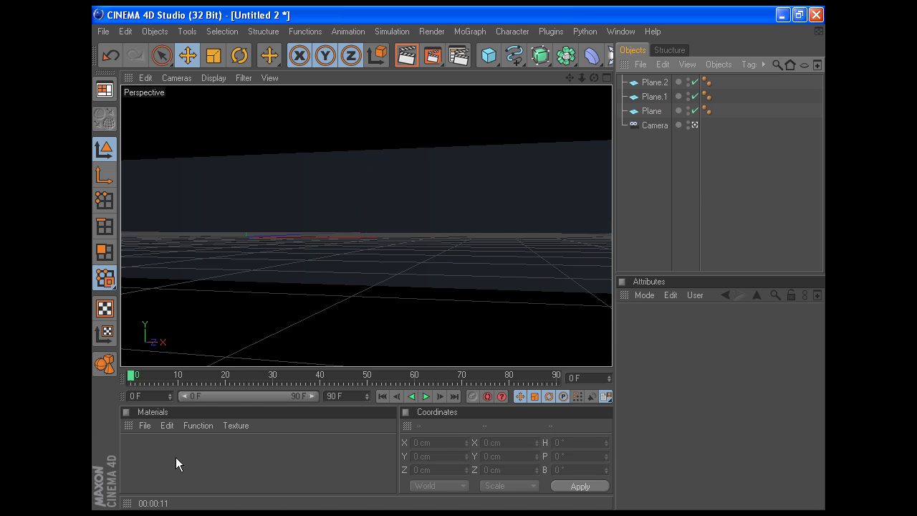
- Create two new materials
double_click(153, 452)
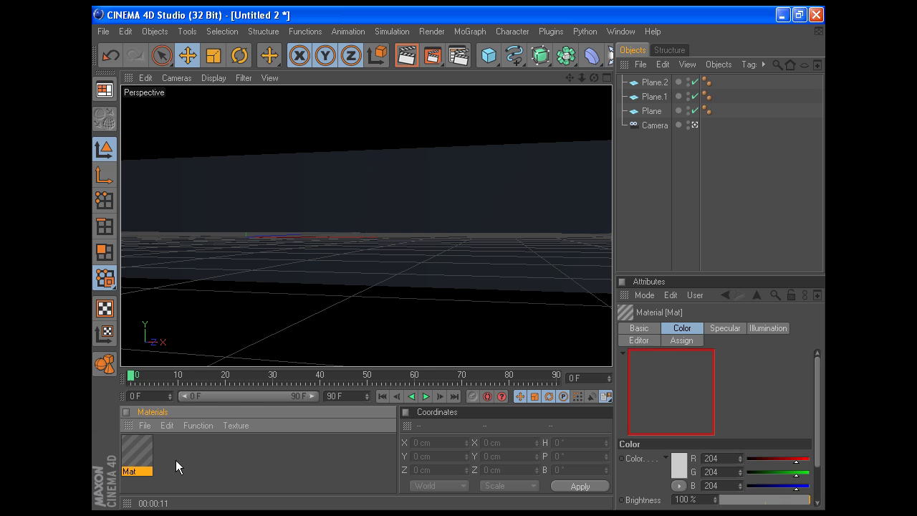
double_click(175, 455)
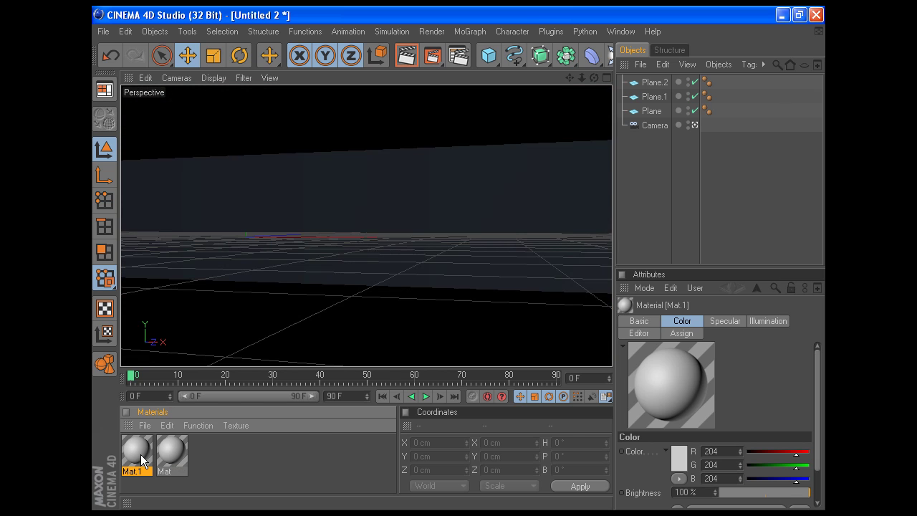
- Set the colour of material Mat.1 to RGB 233, 243, 245
double_click(140, 454)
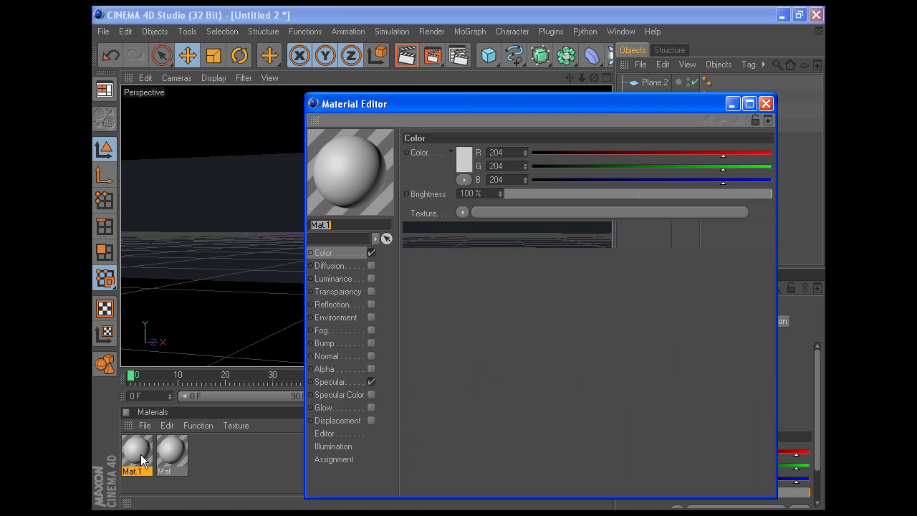
click(465, 159)
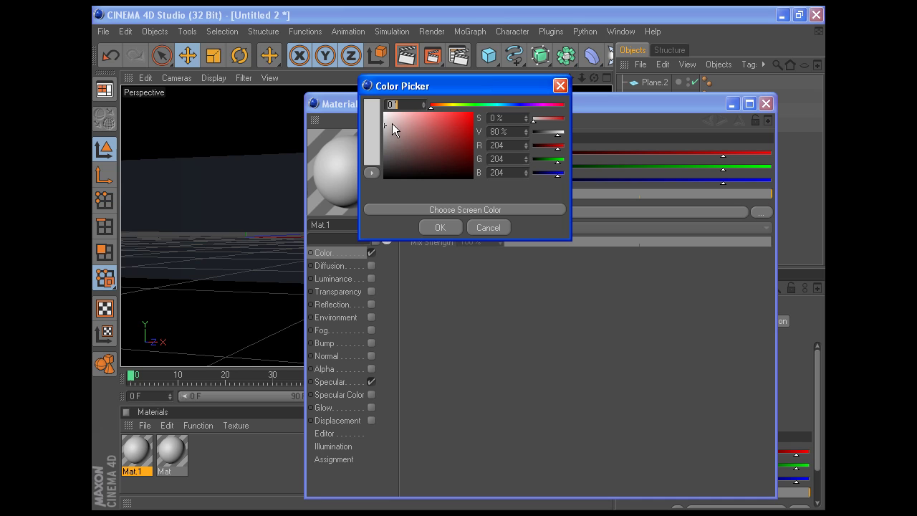
click(516, 145)
text(233)
key(Tab)
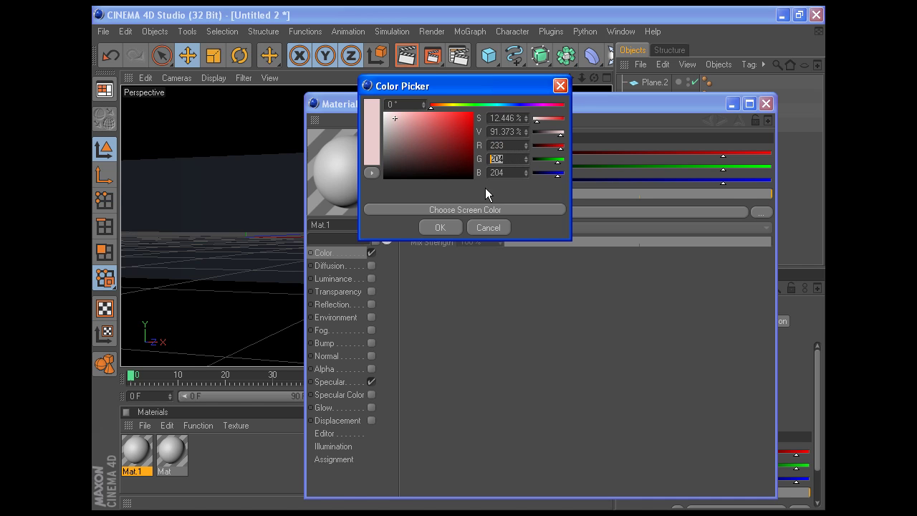
text(243)
key(Tab)
text(2)
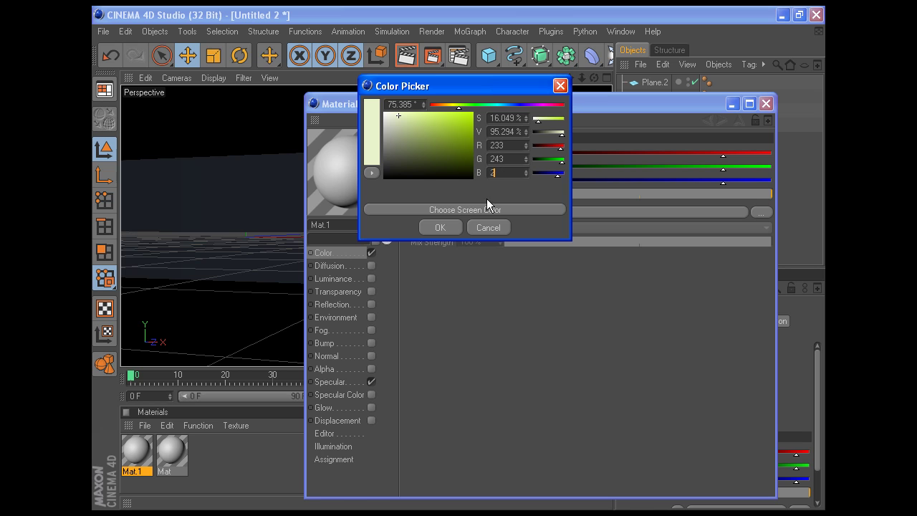
text(45)
key(Tab)
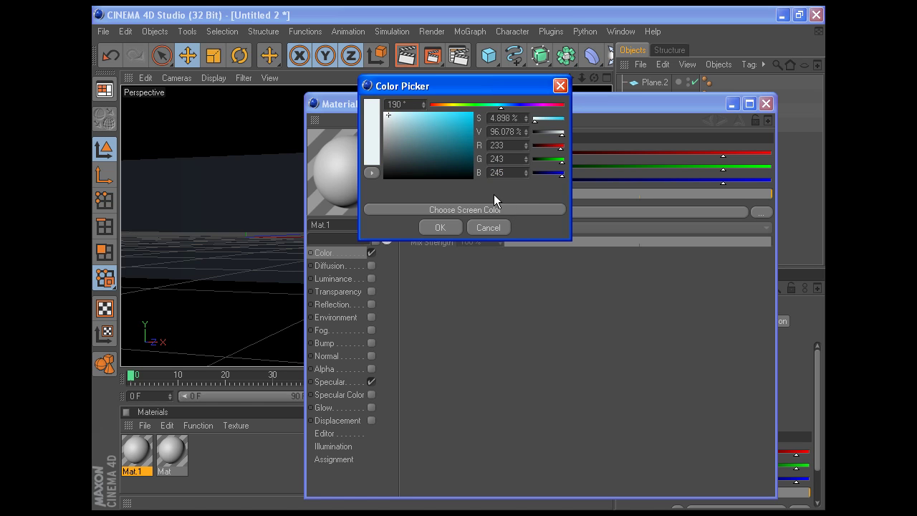
click(450, 228)
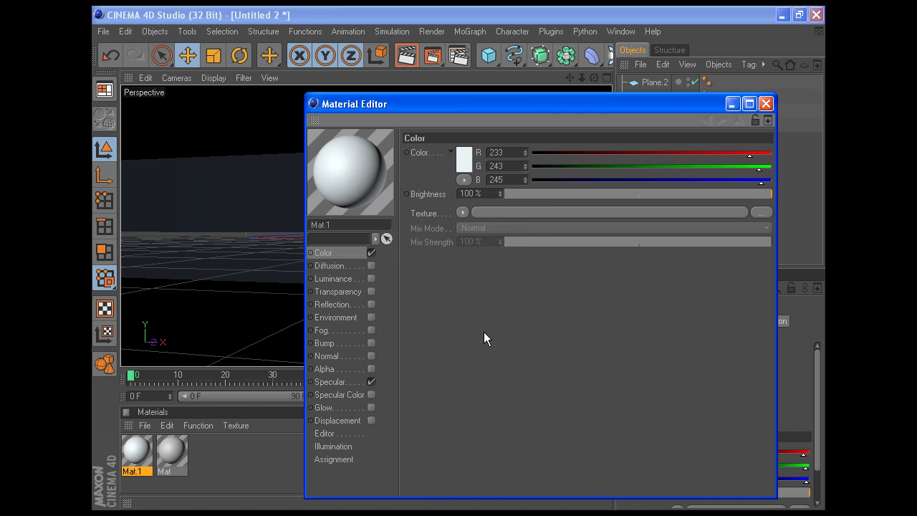
- Enable reflection on Mat.1 with a Fresnel texture, 0% brightness and 20% mix strength
click(371, 304)
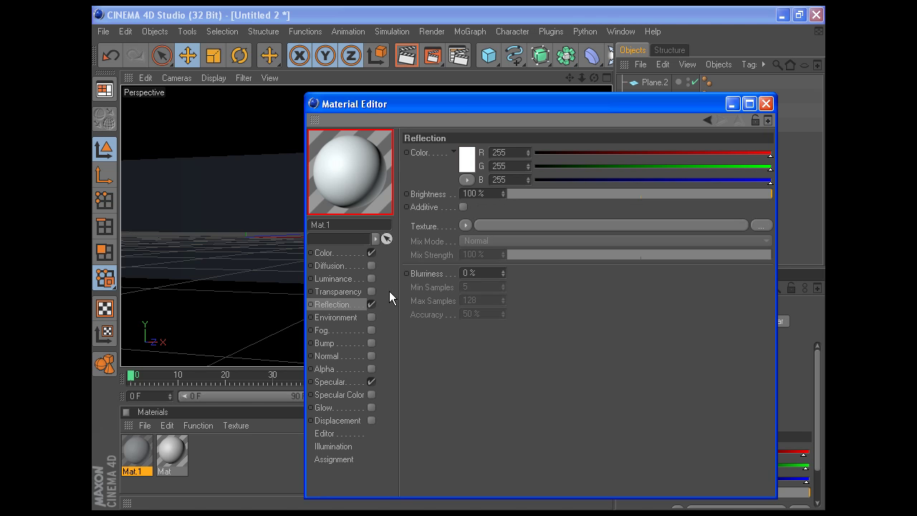
click(472, 225)
click(485, 333)
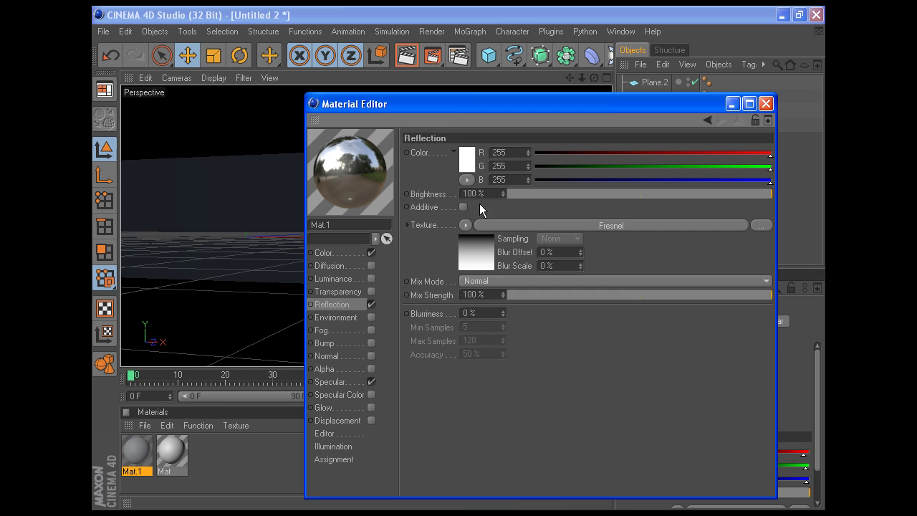
drag(490, 195, 362, 193)
text(0)
key(Return)
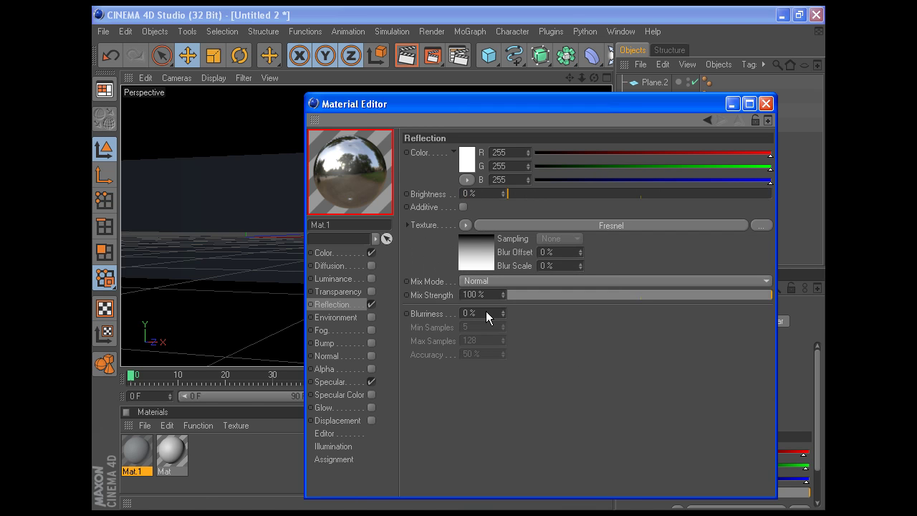
drag(487, 298, 463, 296)
text(20)
key(Return)
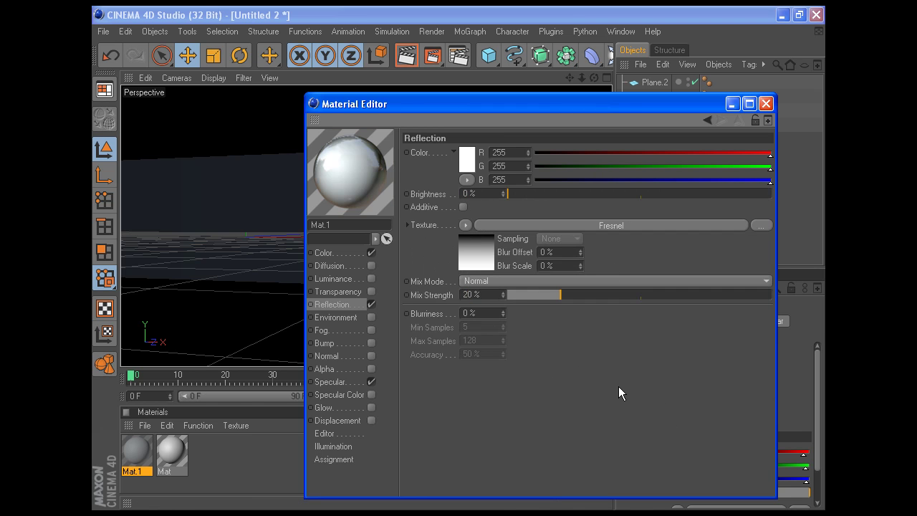
- Set Mat.1's specular width to 40% and height to 30%, and close the material editor
click(334, 382)
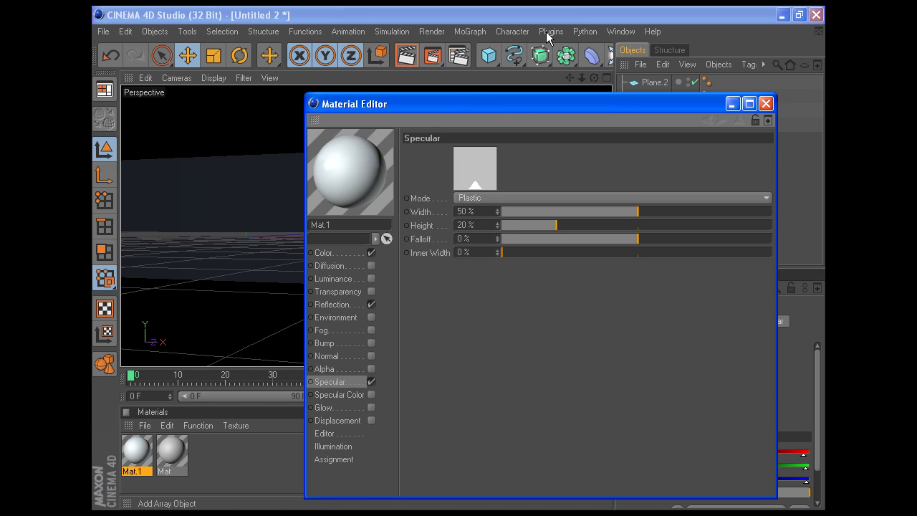
drag(272, 207, 96, 207)
text(40)
key(Tab)
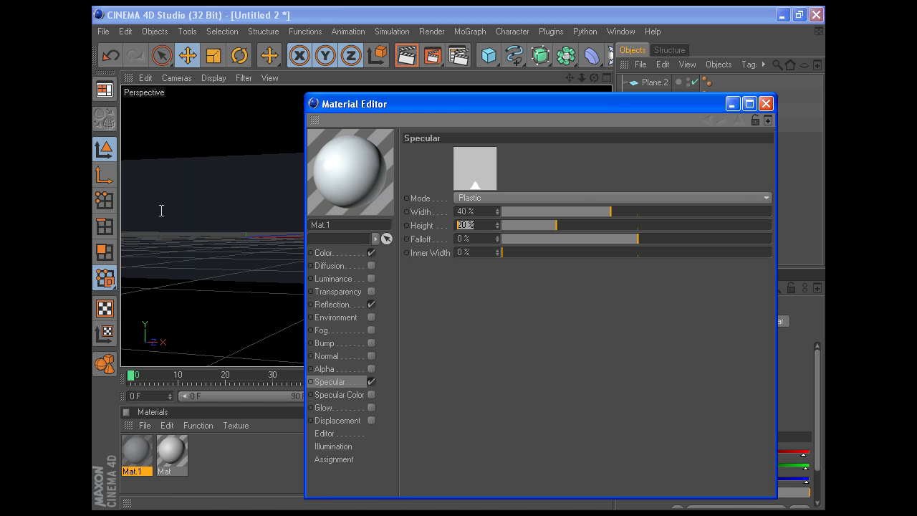
text(30)
key(Return)
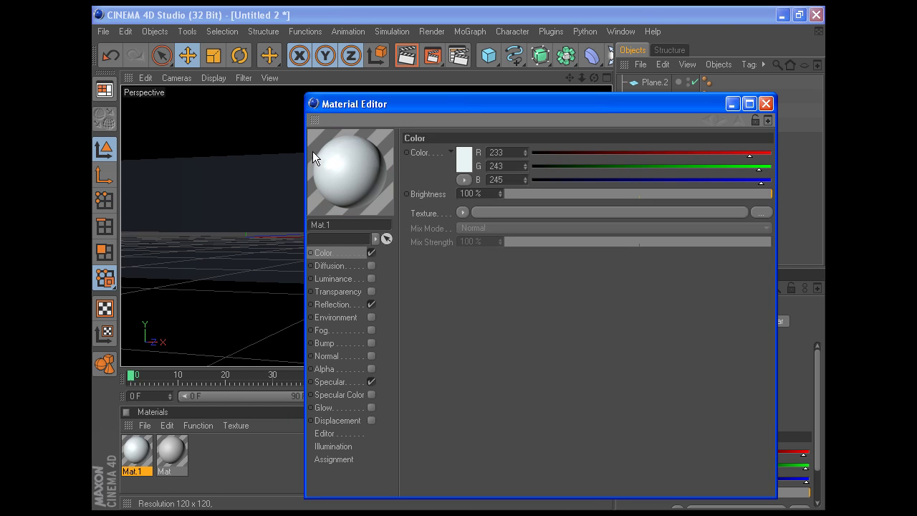
click(767, 104)
- Delete the unedited second material and replace it with a duplicate of Mat.1
click(172, 450)
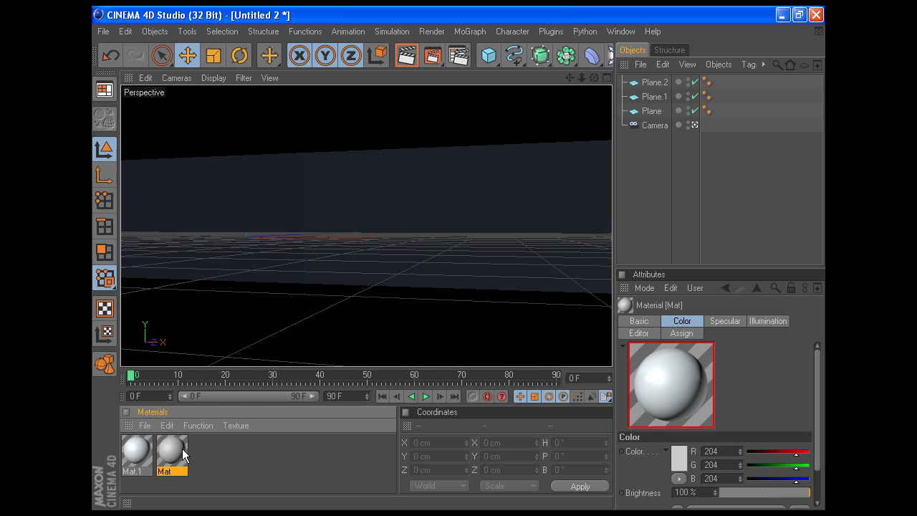
key(Delete)
ctrl+drag(135, 454, 171, 451)
- Change the duplicated material's colour to pure white, RGB 255, 255, 255, and close the material editor
double_click(172, 450)
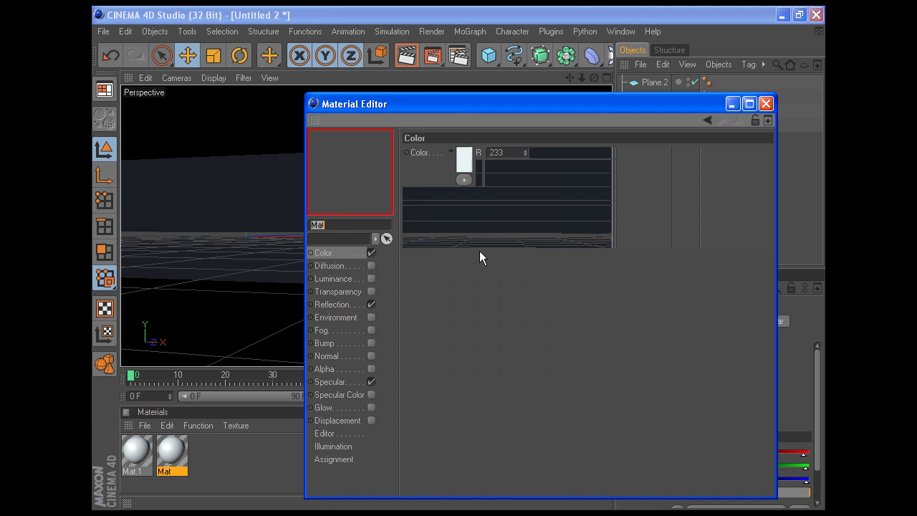
click(466, 154)
drag(428, 134, 328, 108)
click(447, 232)
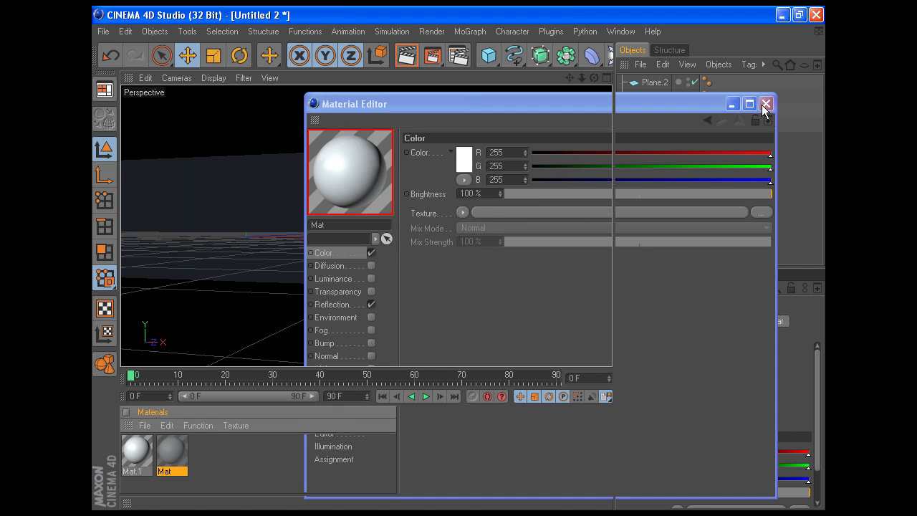
click(766, 104)
- Apply Mat.1 to the back wall plane and the white material to the floor and ceiling planes, and clear the selection
click(139, 450)
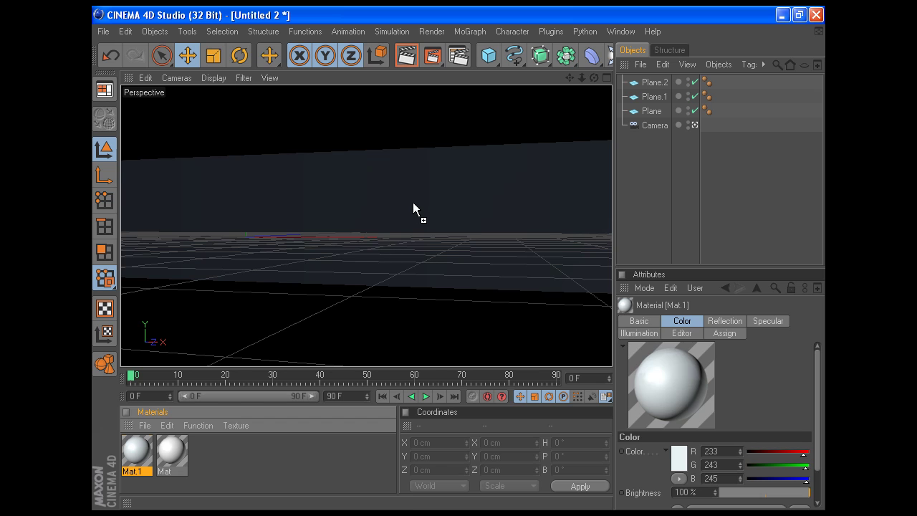
drag(413, 202, 413, 203)
drag(178, 446, 292, 327)
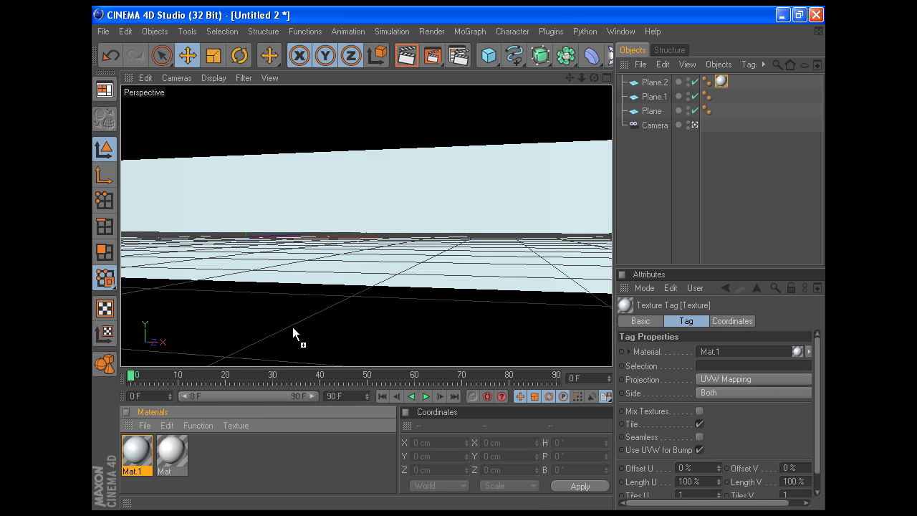
drag(174, 454, 344, 172)
click(670, 160)
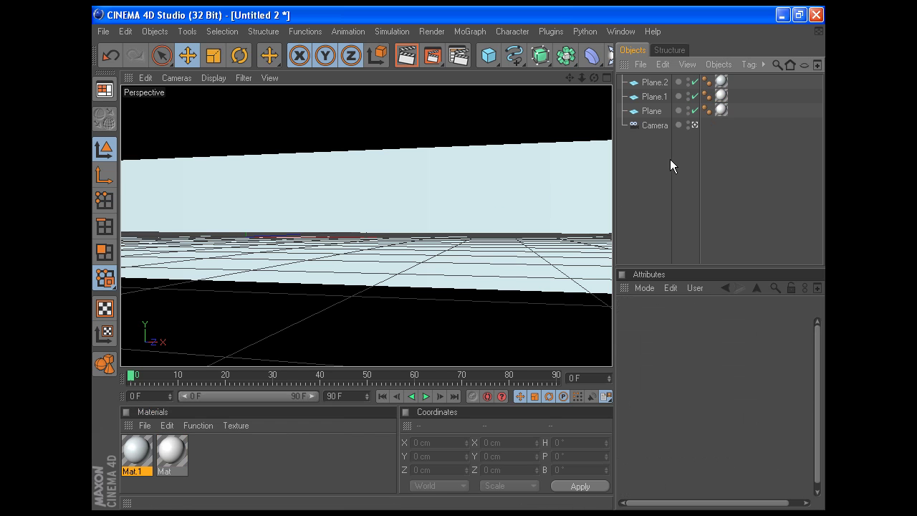
- Render the perspective view to check the materials on the planes
click(649, 113)
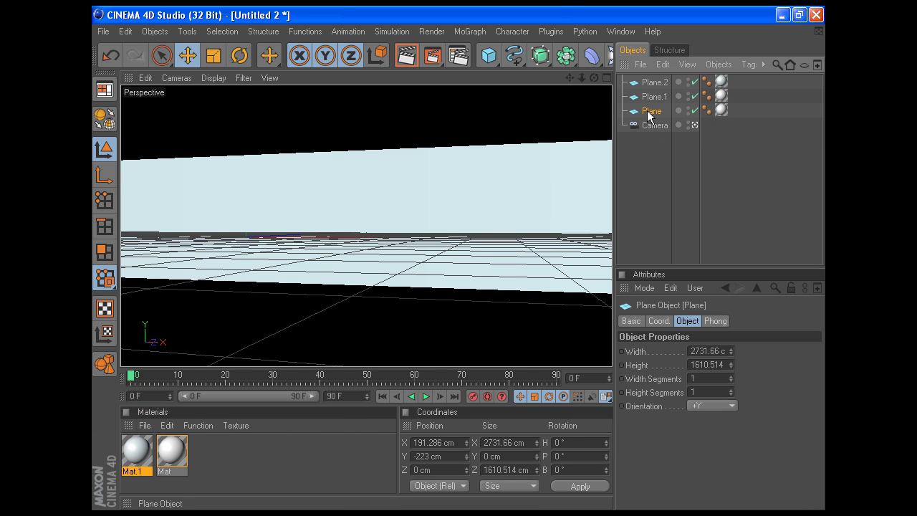
click(652, 192)
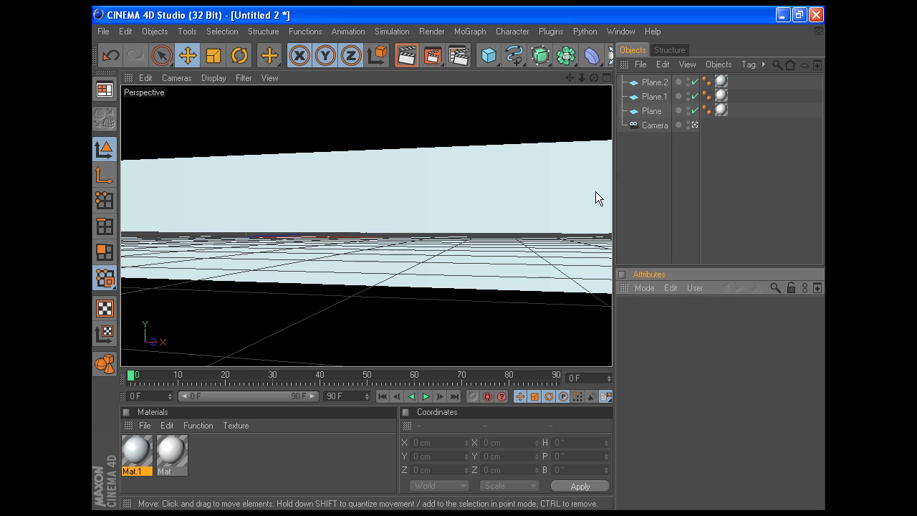
click(405, 53)
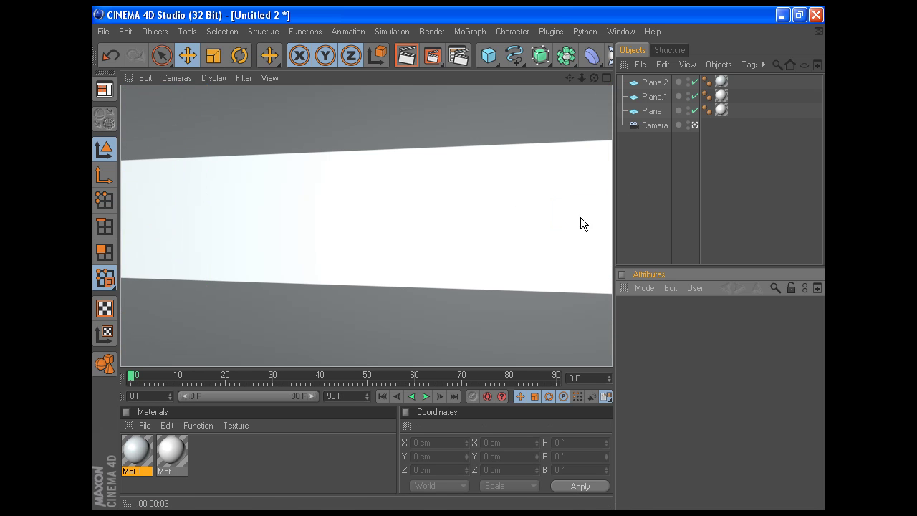
click(674, 195)
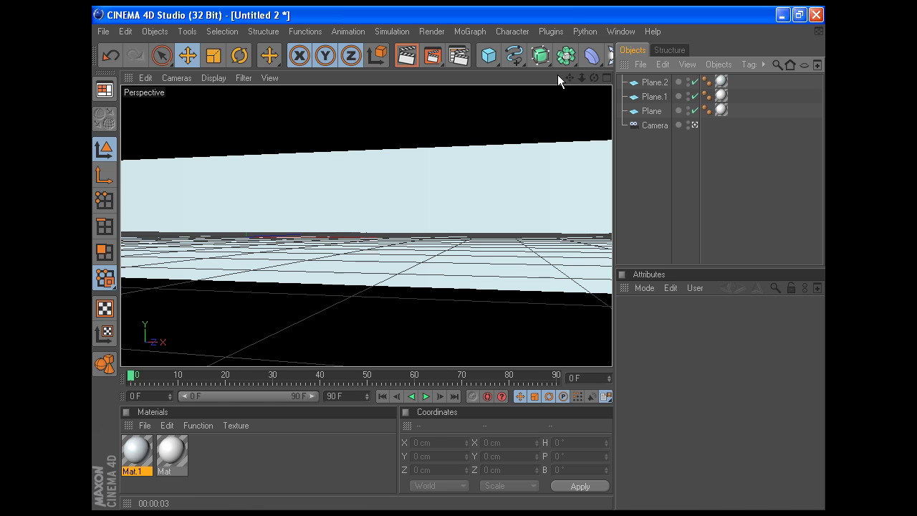
- Add an omni light with 65% intensity and Shadow Maps (Soft) shadows
click(609, 56)
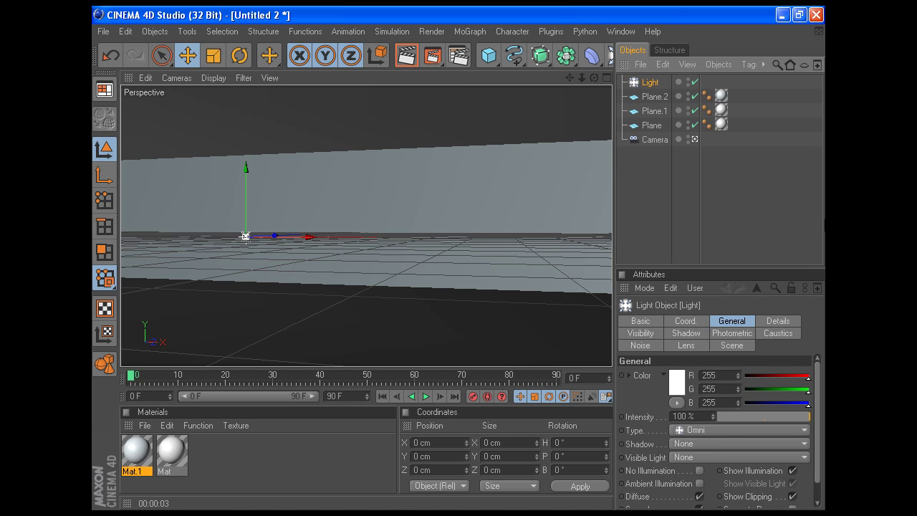
double_click(701, 416)
text(65)
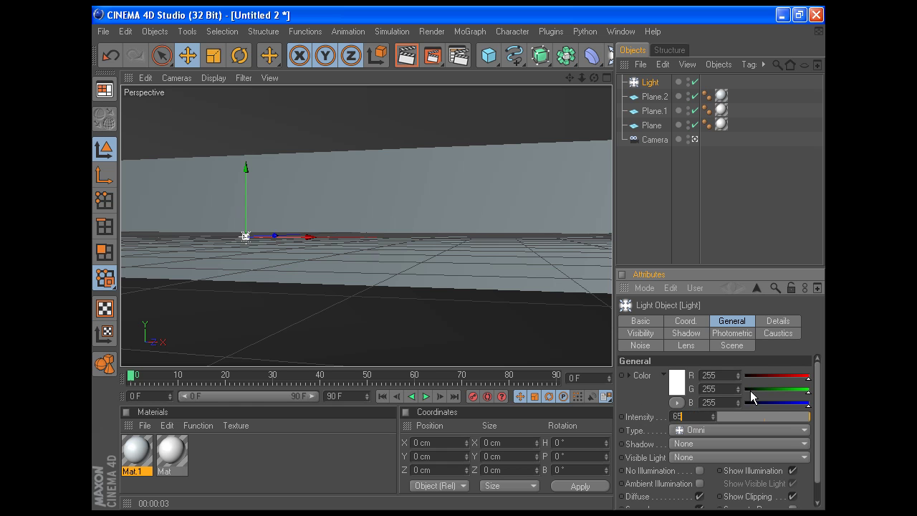
key(Return)
click(699, 443)
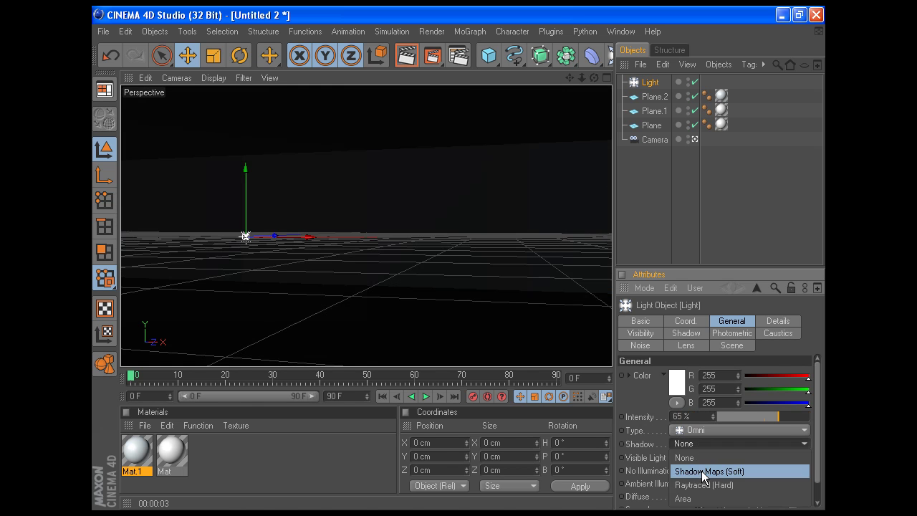
click(702, 469)
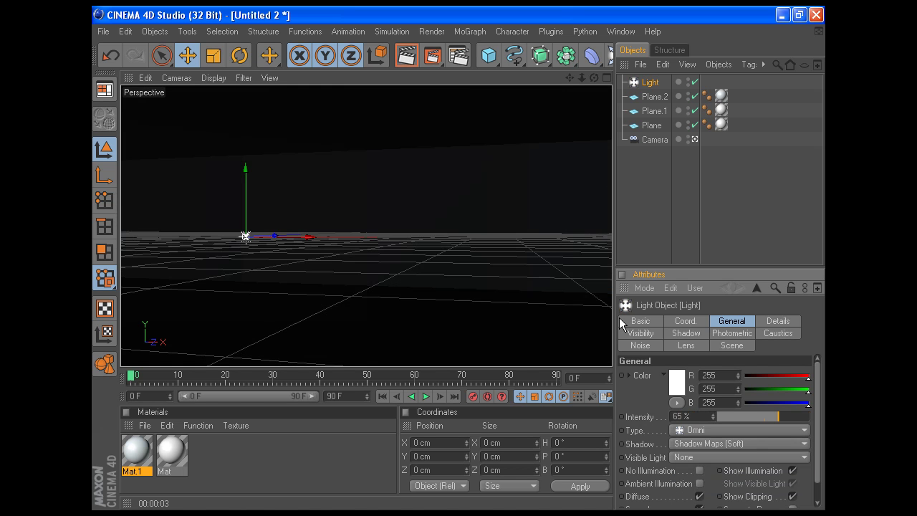
- Tint the light pale blue by setting its colour to red 180 and green 240
drag(727, 376, 478, 376)
text(180)
key(Tab)
text(1)
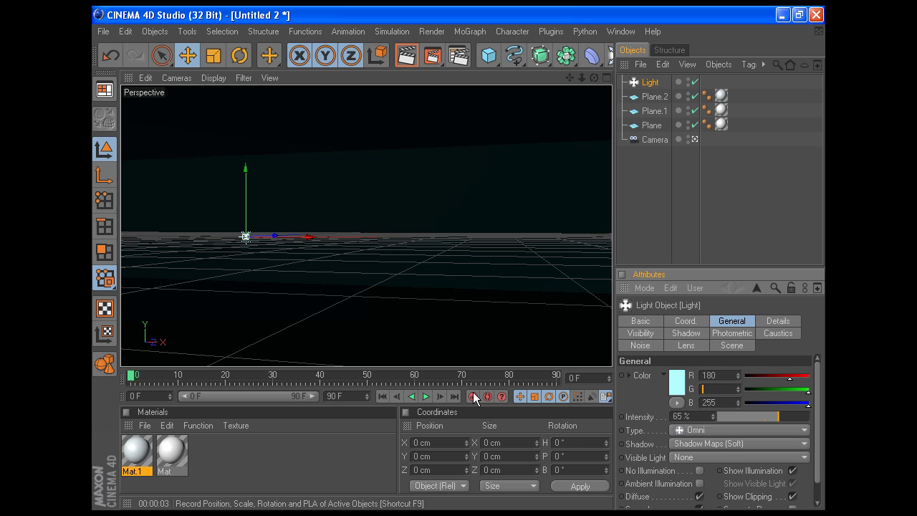
text(40)
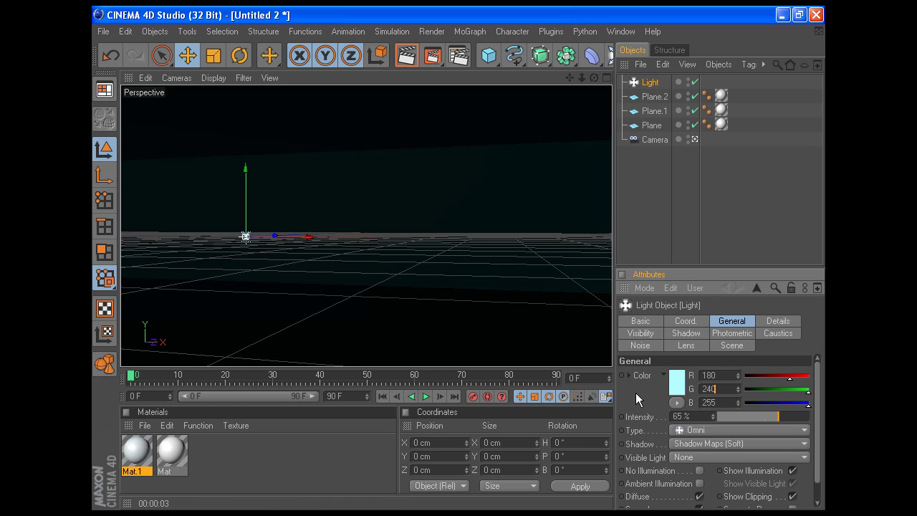
key(Return)
- Set the light's falloff to Inverse Square (Physically Accurate)
click(771, 324)
scroll(759, 396, down, 2)
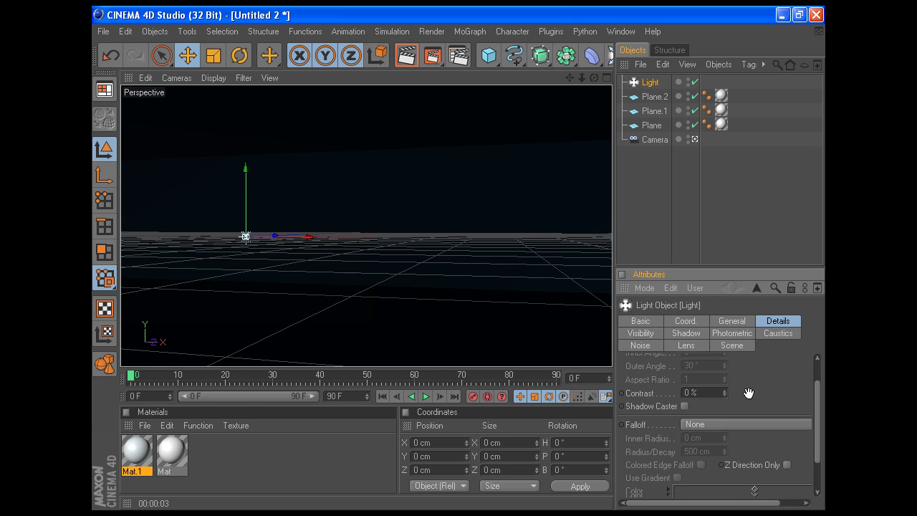
click(731, 422)
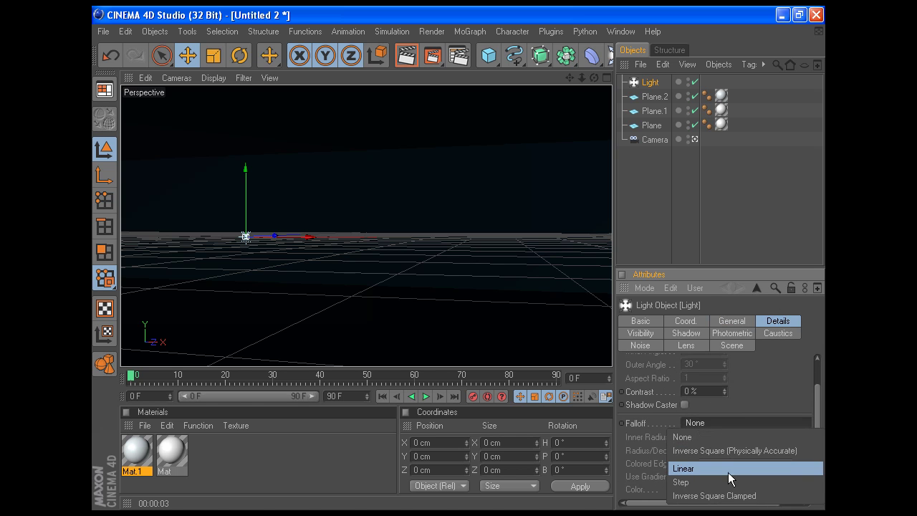
click(729, 452)
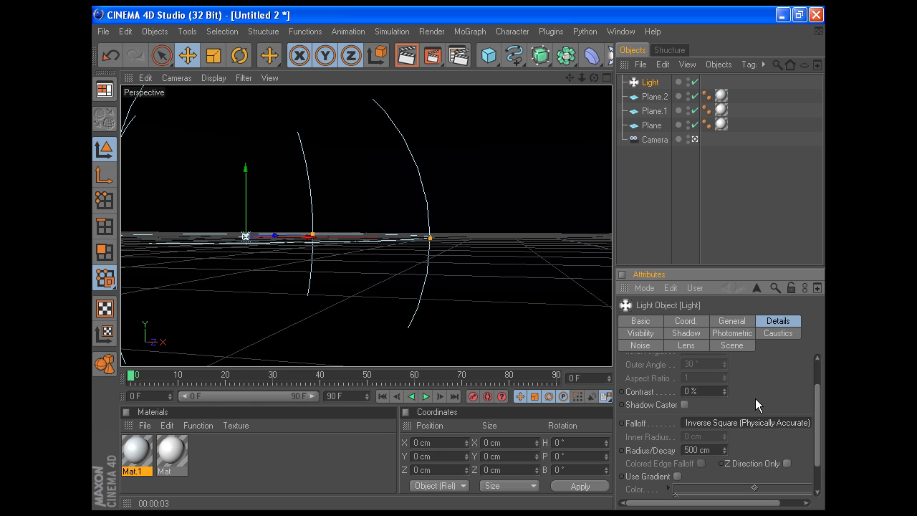
scroll(755, 394, down, 2)
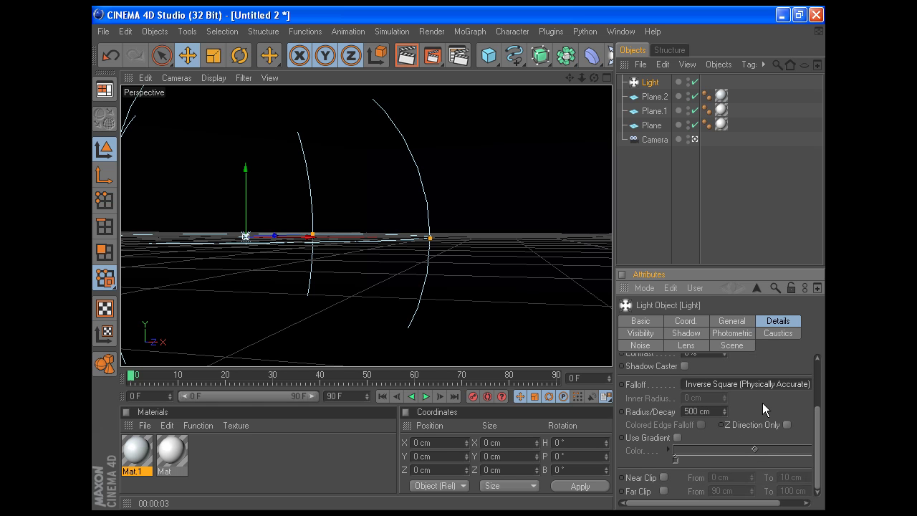
scroll(756, 400, up, 2)
scroll(757, 397, down, 2)
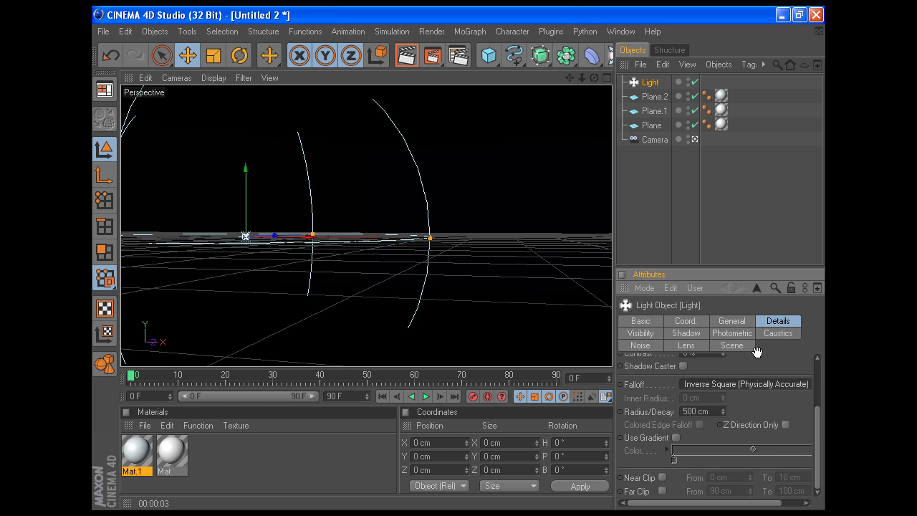
drag(755, 354, 766, 355)
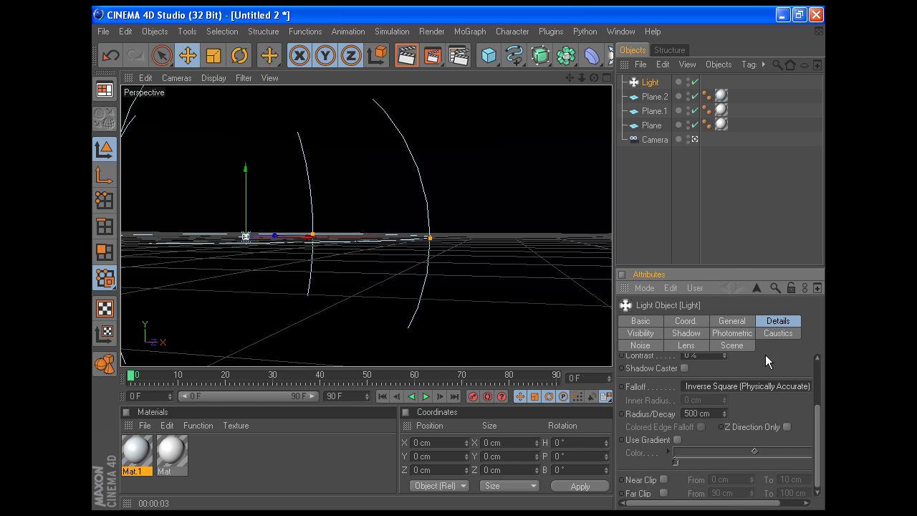
- Set the light's shadow density to 90% and its shadow map resolution to 1500x1500
click(686, 332)
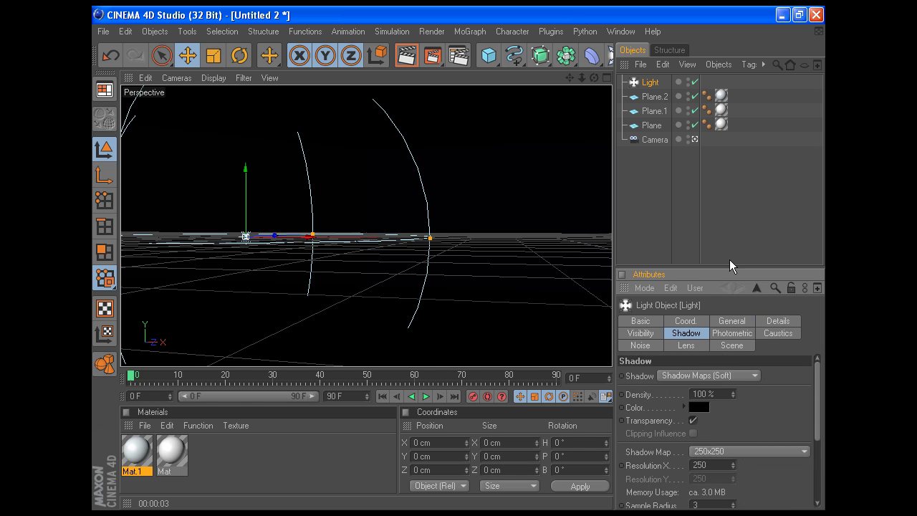
double_click(721, 394)
text(50)
key(Return)
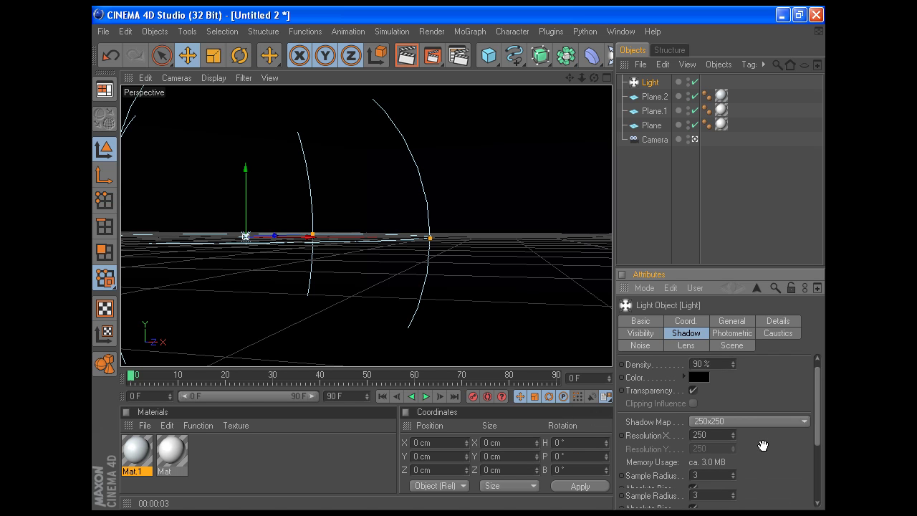
scroll(756, 416, down, 3)
click(753, 398)
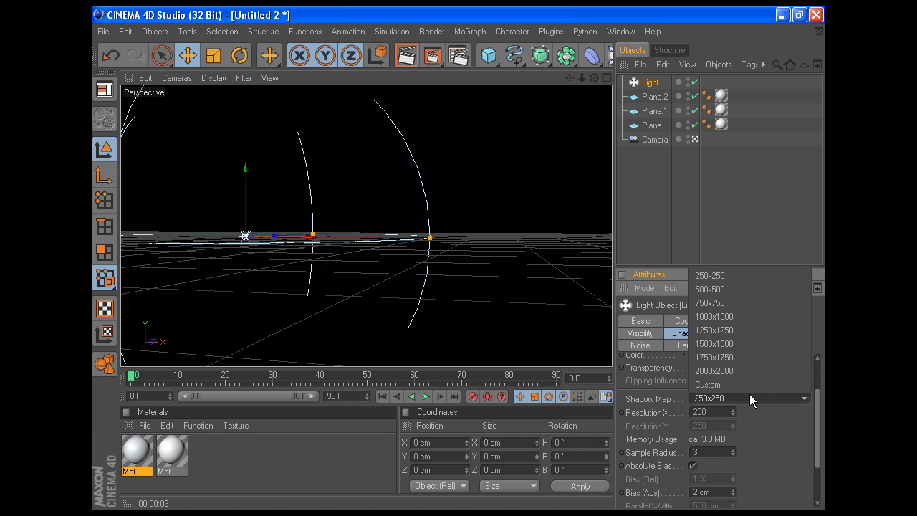
click(739, 342)
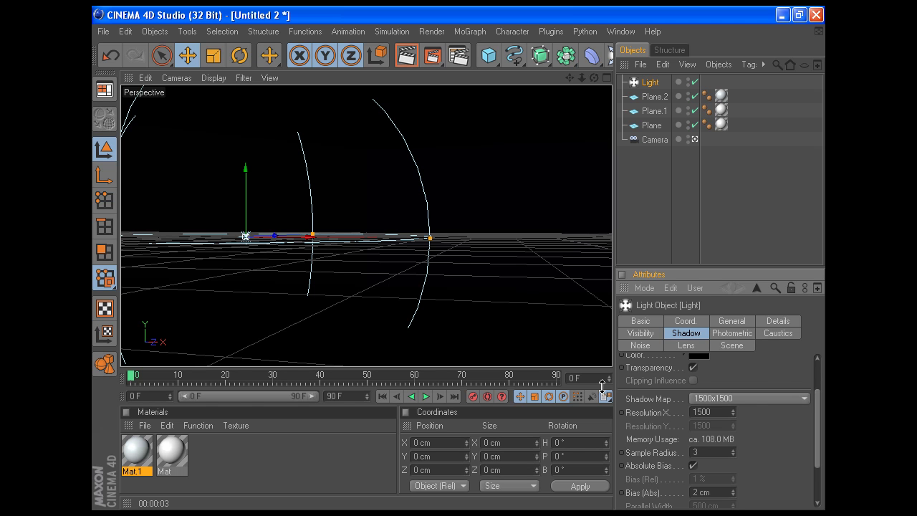
- Position the light at X 200 cm, Y 350 cm and Z -170 cm
click(686, 321)
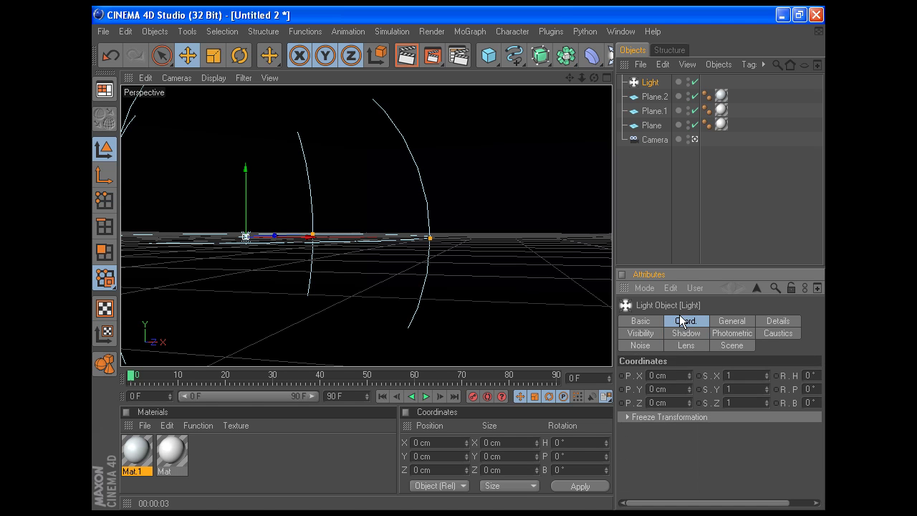
click(676, 374)
text(200)
click(665, 388)
text(350)
key(Return)
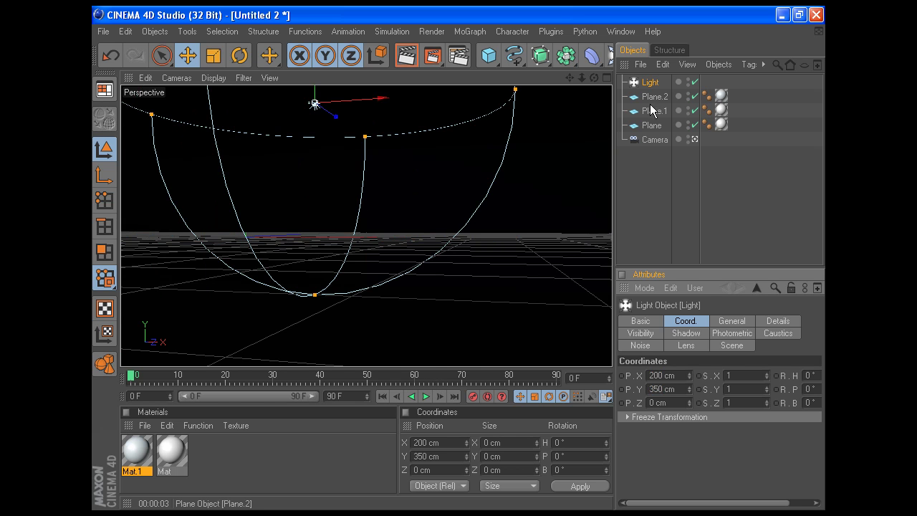
click(676, 403)
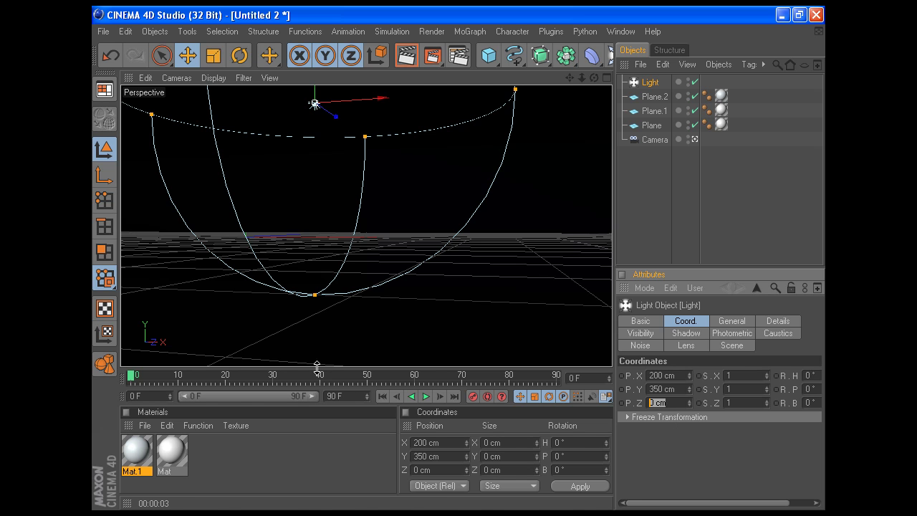
text(-170)
key(Return)
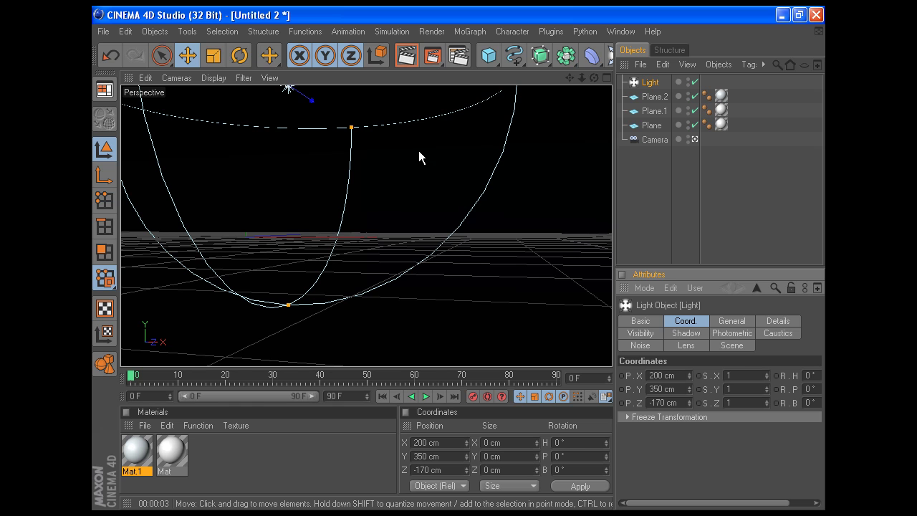
- Adjust the light's position to Y 300 cm and X 250 cm
click(682, 388)
text(300)
key(Return)
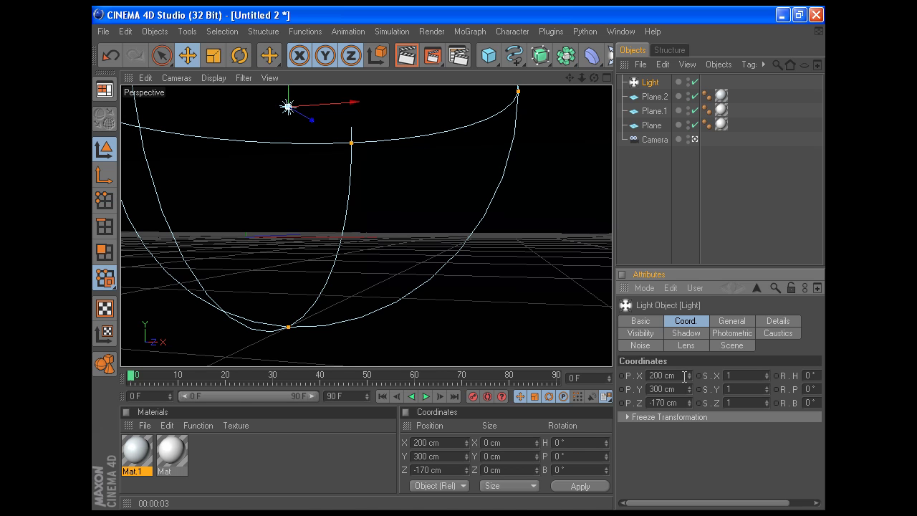
click(685, 375)
text(250)
key(Return)
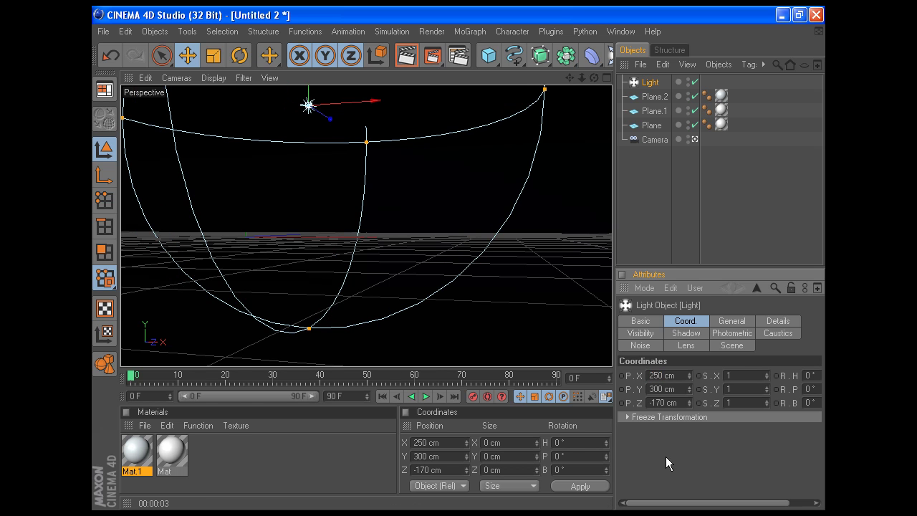
- Lower the light to a height of about 179 cm and place it at X 870 cm and Z 420 cm
drag(308, 96, 308, 150)
click(584, 91)
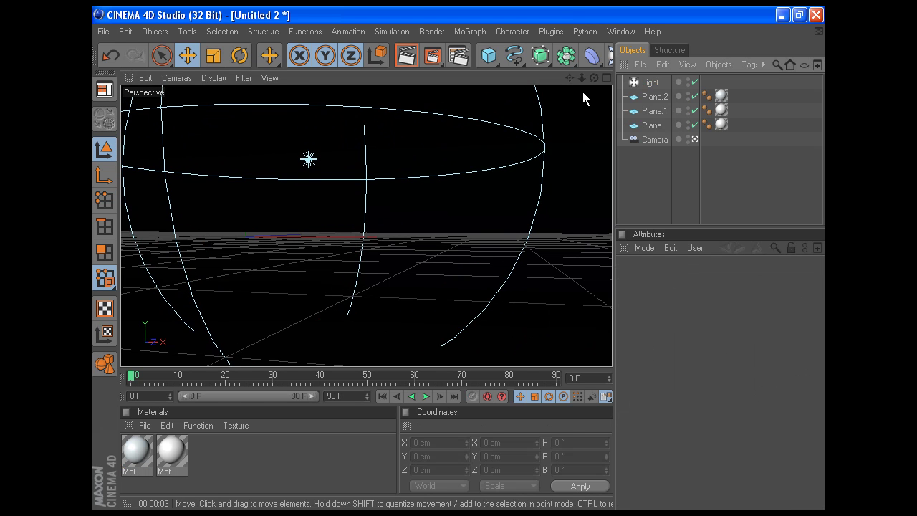
click(645, 84)
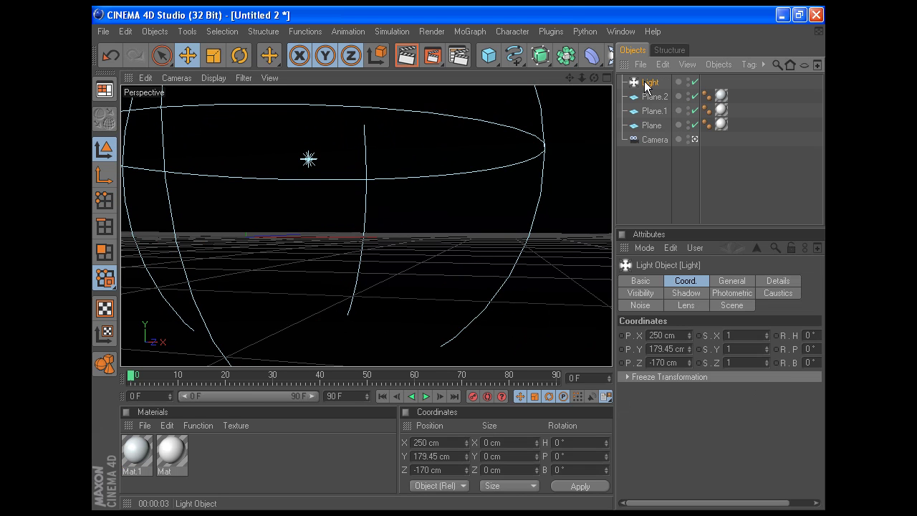
click(678, 337)
text(870)
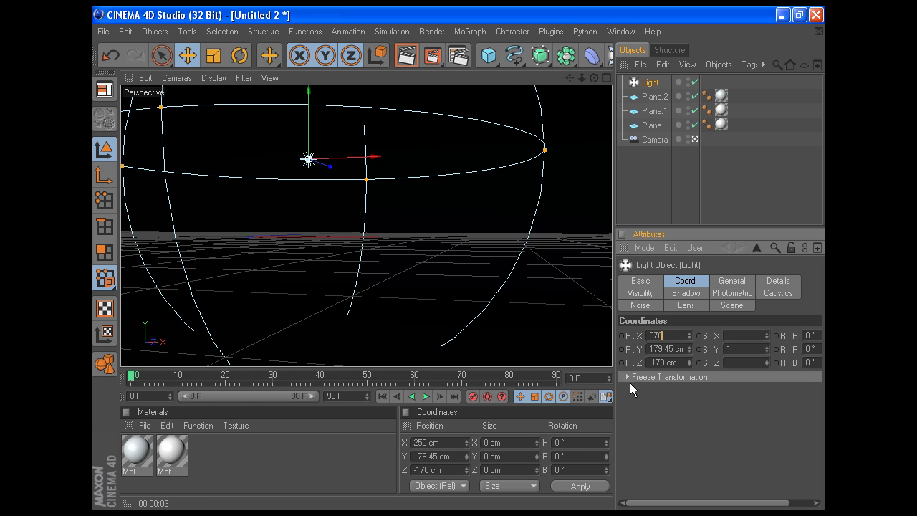
key(Return)
click(690, 360)
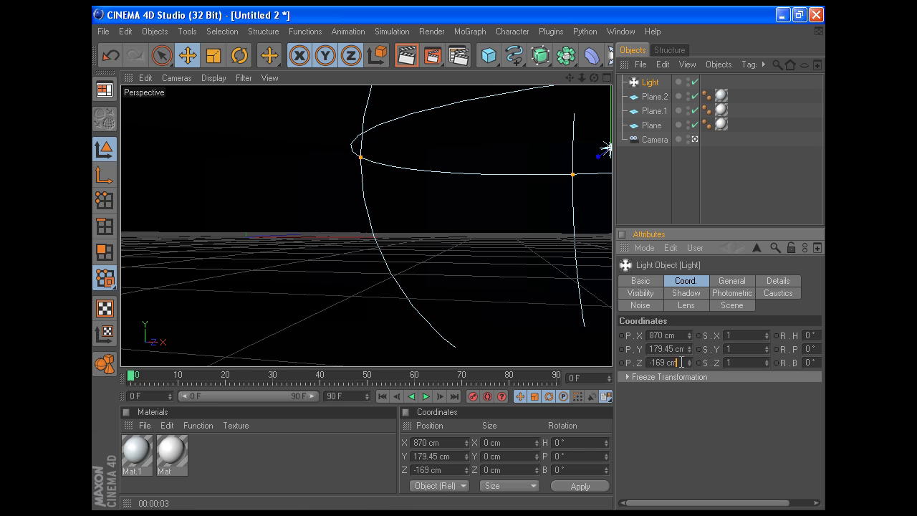
click(681, 363)
text(420)
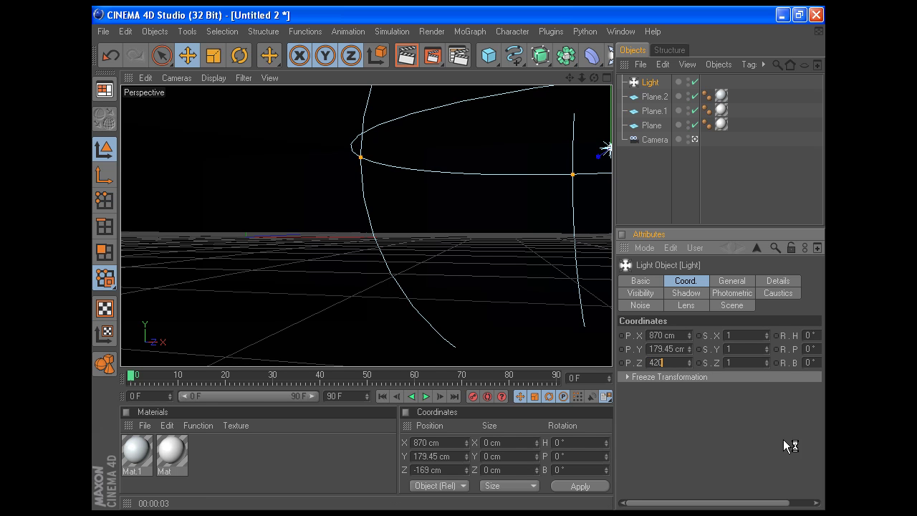
key(Return)
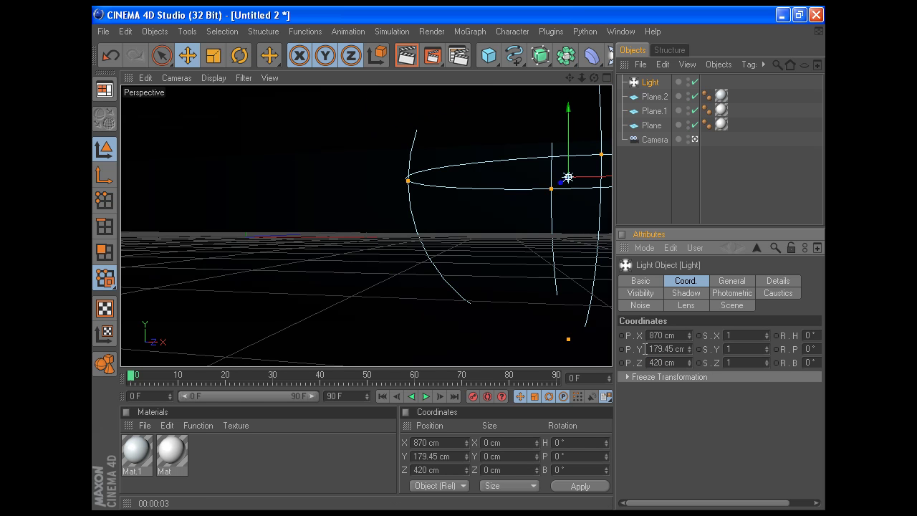
- Try raising the light to Y 600 cm, and undo that height change
click(651, 349)
text(8)
text(00)
key(Return)
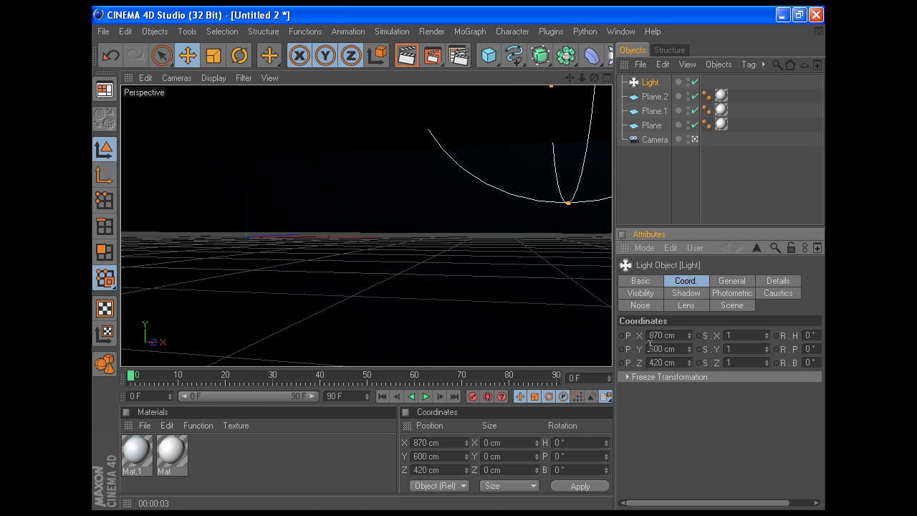
key(ctrl+z)
key(ctrl+z)
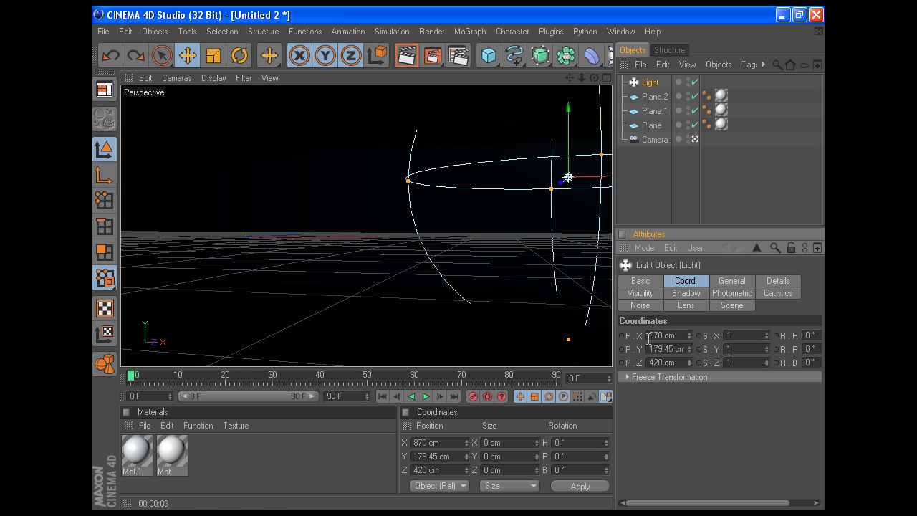
- Move the light to X -870 cm and deselect it
text(-)
key(Return)
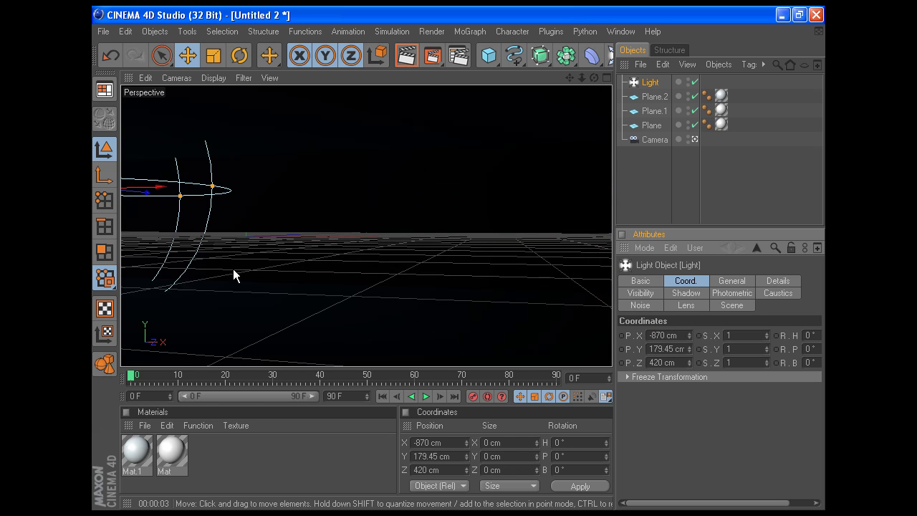
click(648, 195)
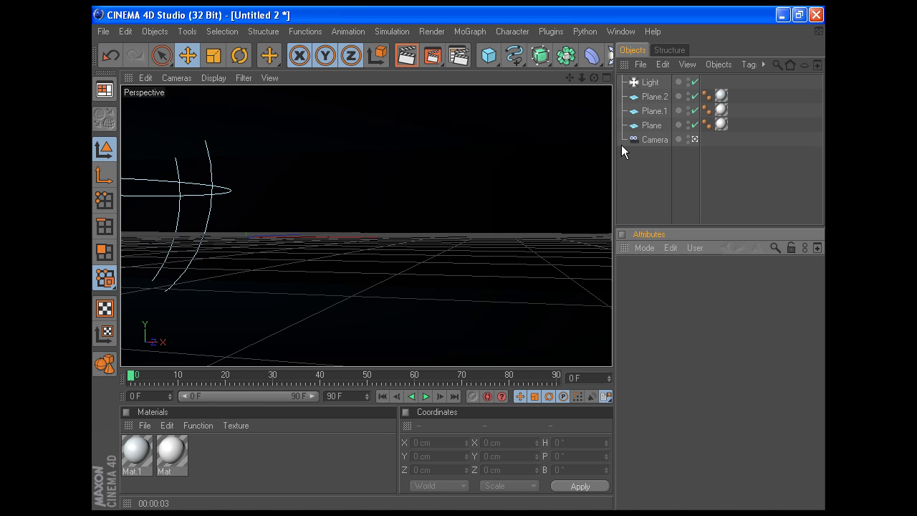
- Add a second light of type Omni with Raytraced (Hard) shadows
click(608, 54)
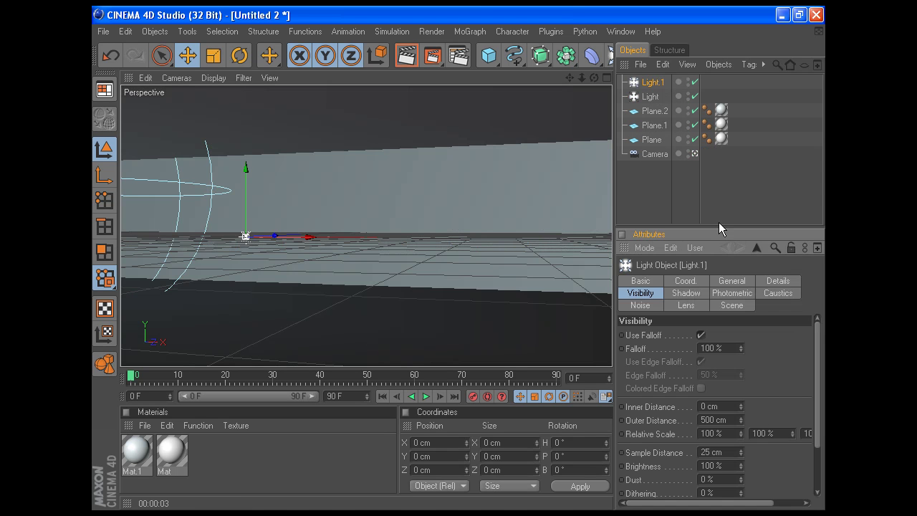
click(685, 281)
click(731, 281)
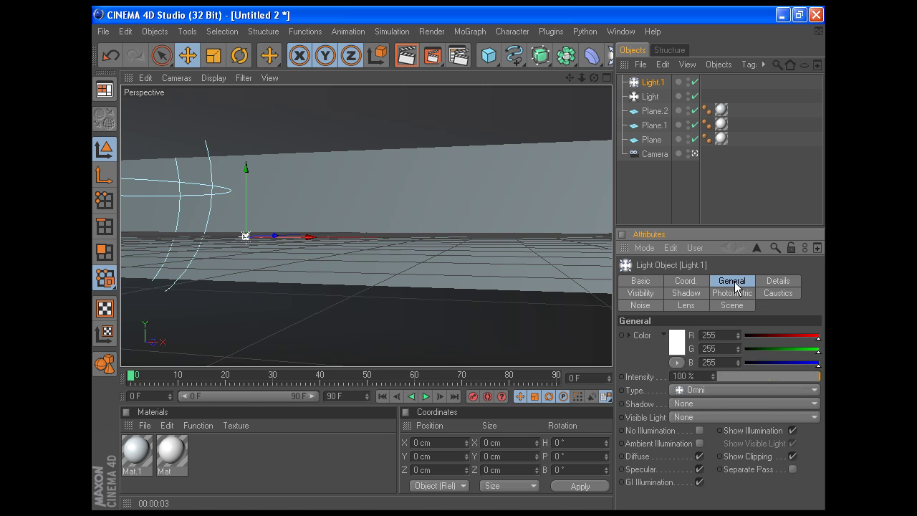
click(705, 388)
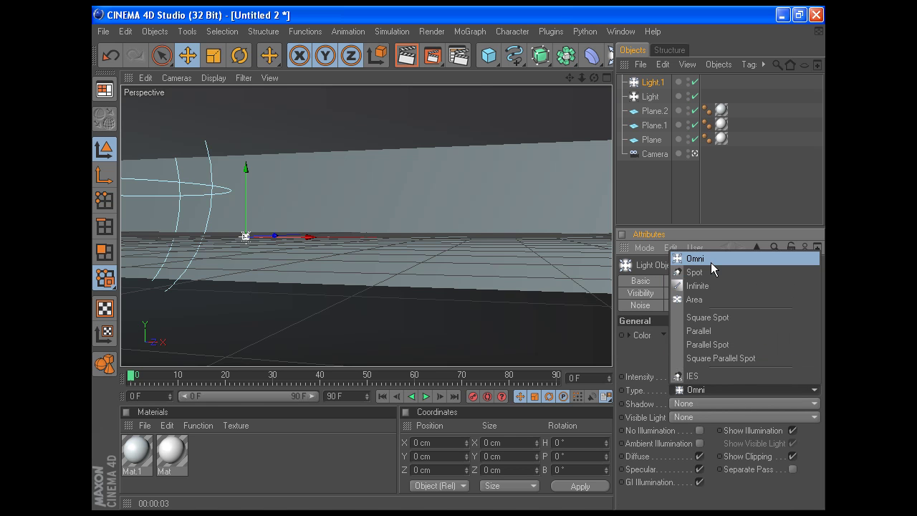
click(711, 262)
click(702, 408)
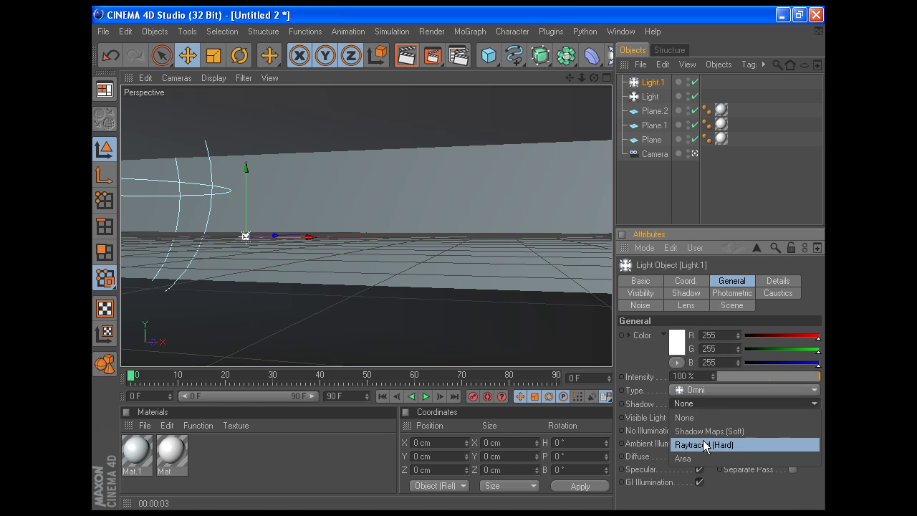
click(704, 442)
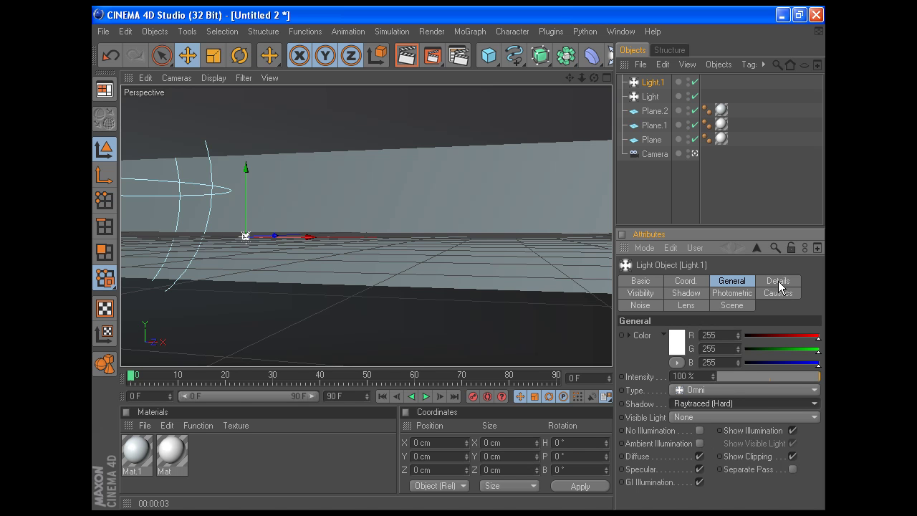
- Tint the second light's colour by setting green to 240 and blue to 235
double_click(727, 348)
text(240)
key(Tab)
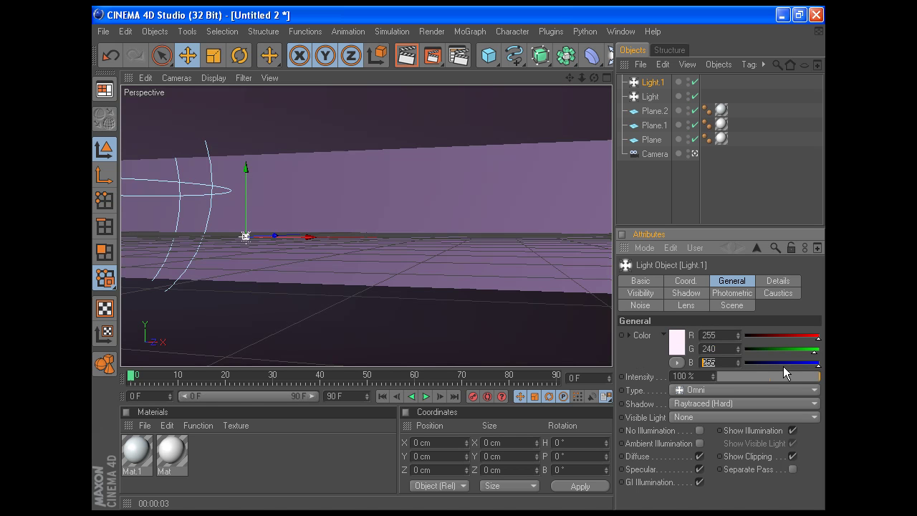
drag(818, 365, 814, 365)
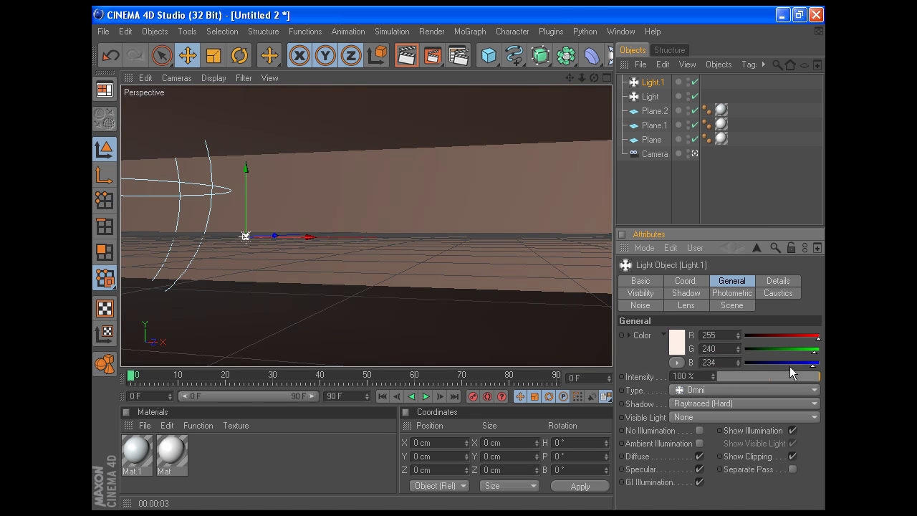
drag(726, 363, 650, 366)
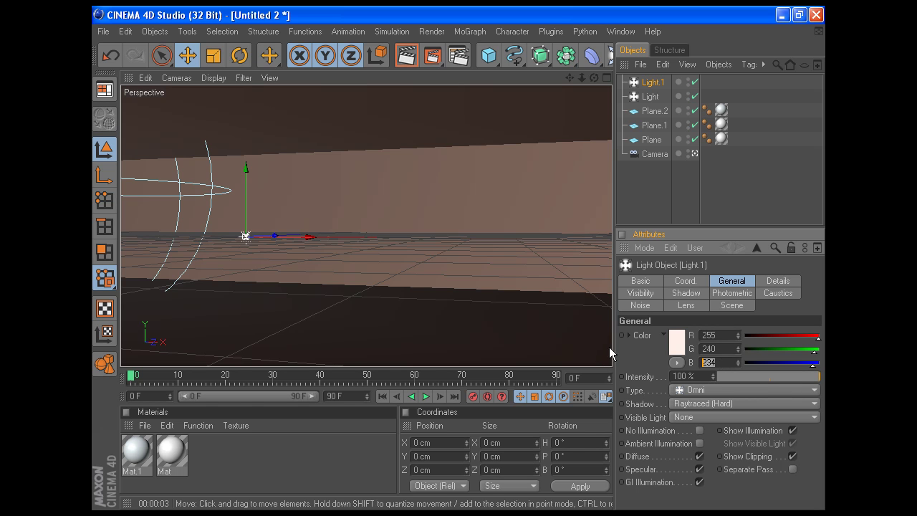
text(235)
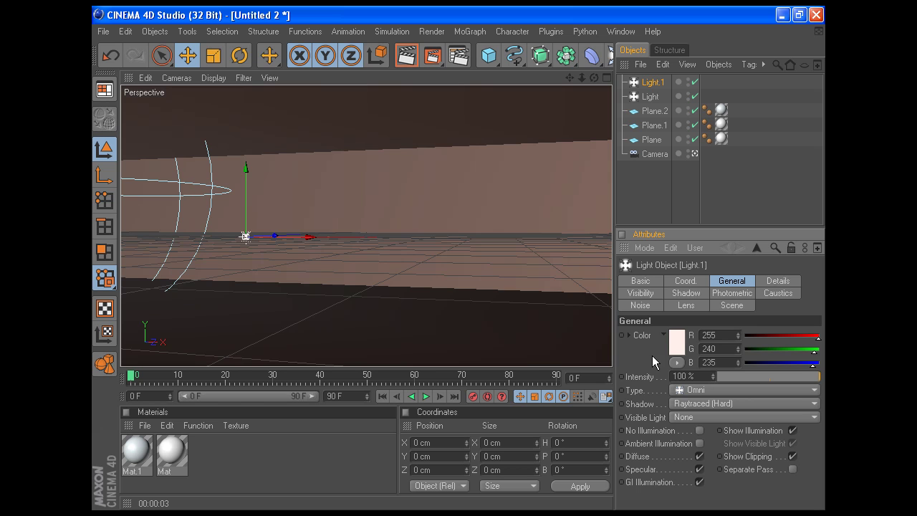
- Review the second light's shadow, details, visibility, photometric and general settings
click(686, 293)
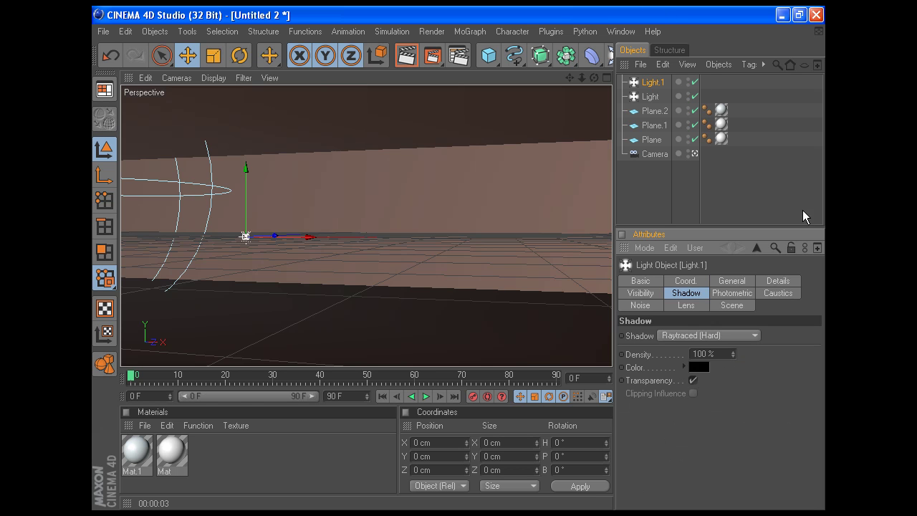
click(731, 281)
click(769, 281)
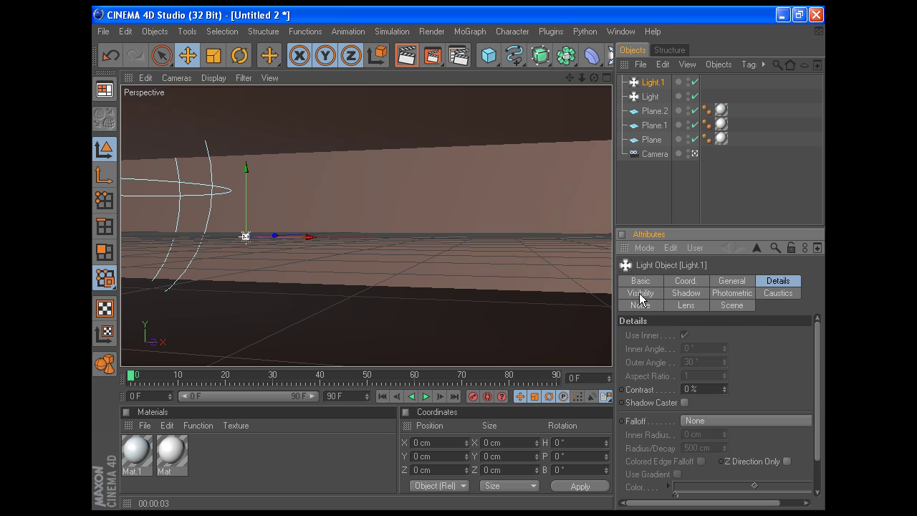
click(640, 294)
click(686, 294)
click(732, 293)
click(765, 282)
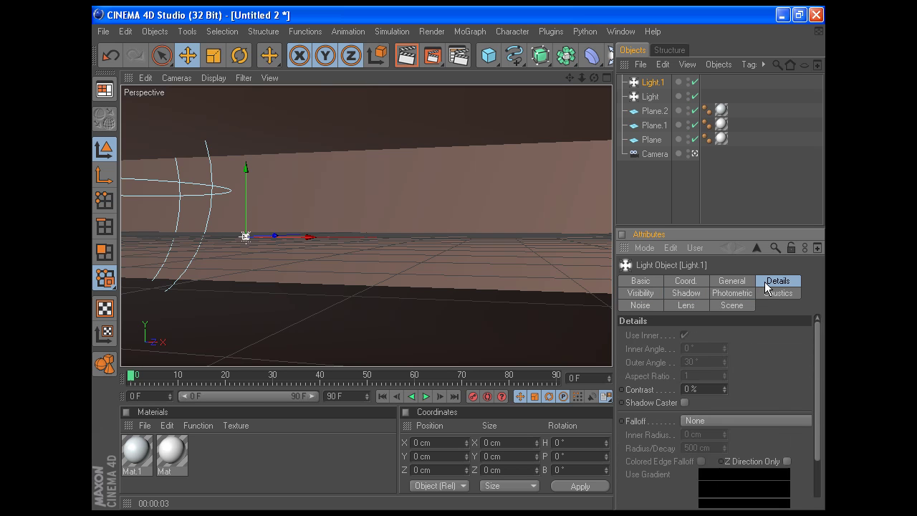
click(732, 281)
click(769, 283)
click(727, 283)
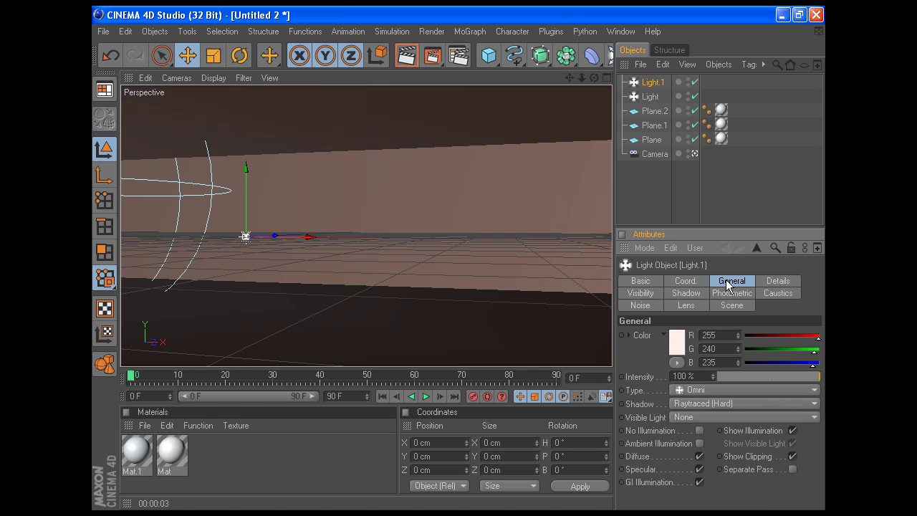
- Give the second light a warm white colour with green 250 and blue 245, and set its intensity to 65%
click(714, 349)
text(250)
click(721, 362)
text(24)
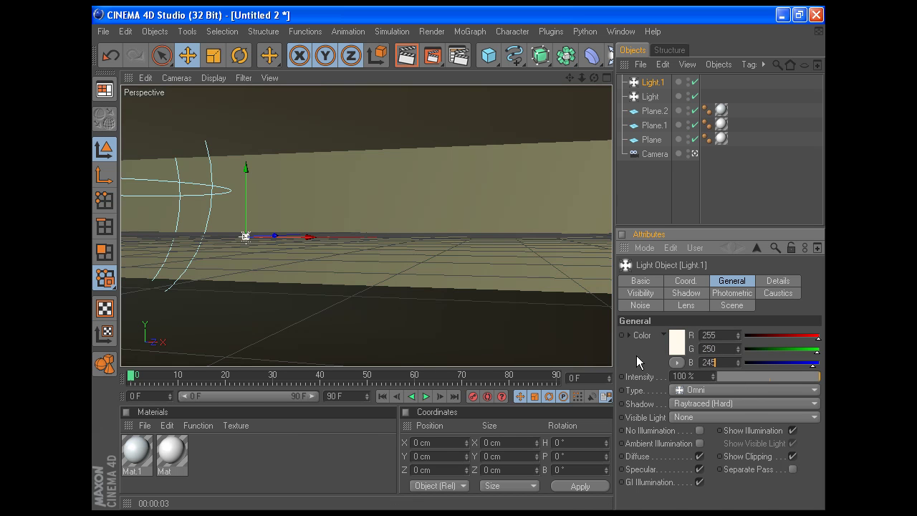
click(707, 377)
text(65)
key(Return)
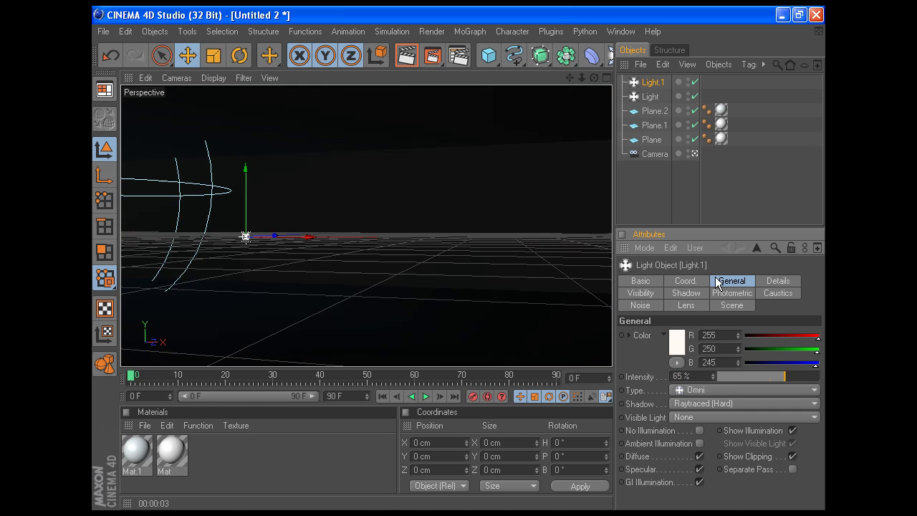
- Set the second light's falloff to Inverse Square (Physically Accurate) and its shadow density to 90%
click(777, 283)
click(721, 421)
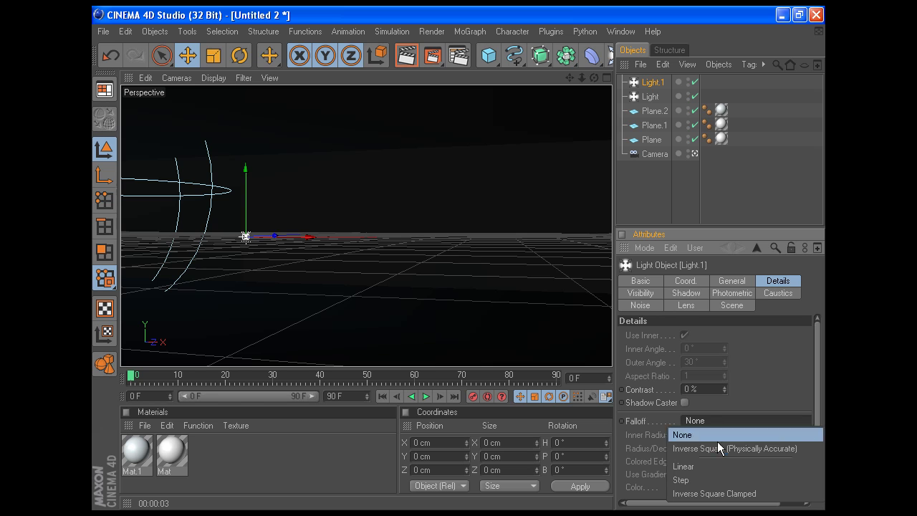
click(721, 445)
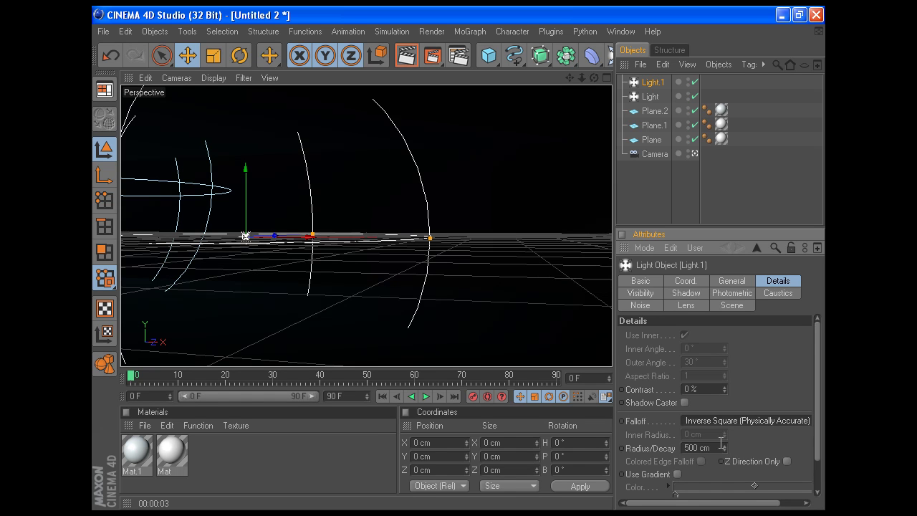
click(686, 294)
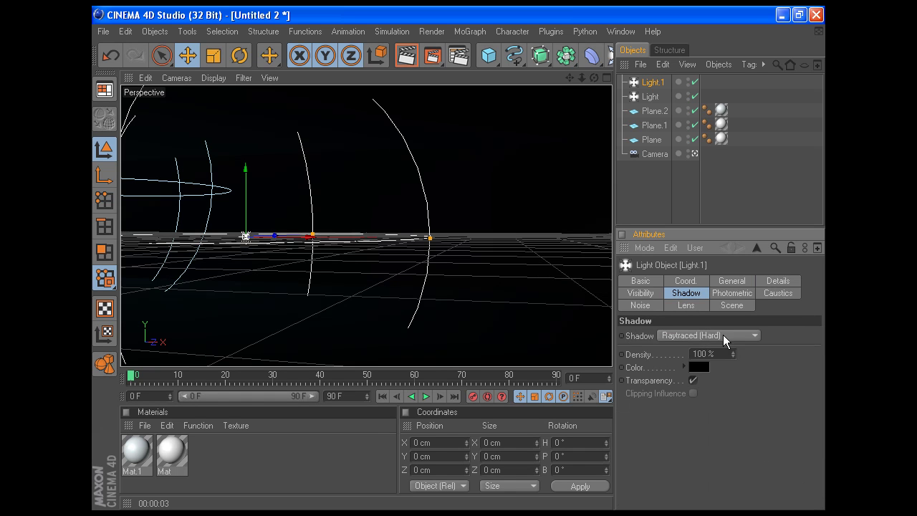
double_click(706, 354)
text(90)
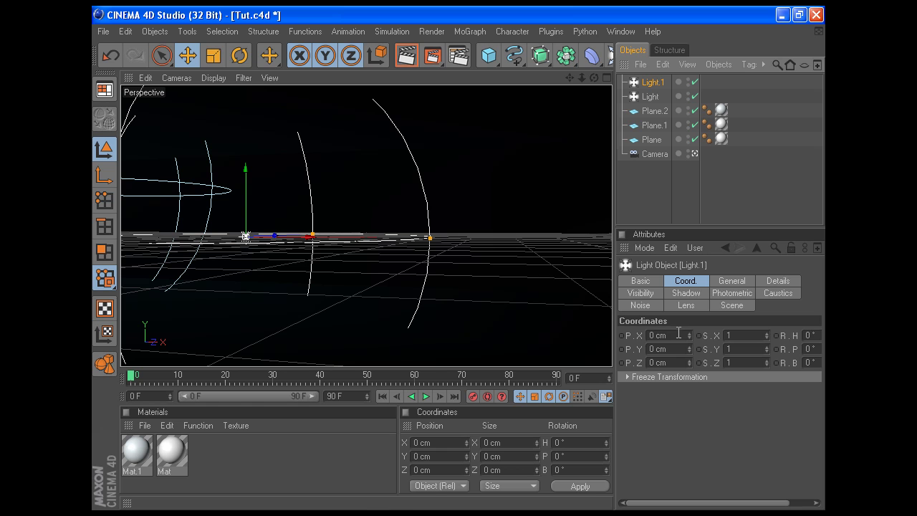
- Position the second light at X 55 cm, Y -160 cm and Z 40 cm
double_click(679, 335)
text(55)
key(Return)
key(Tab)
text(-1)
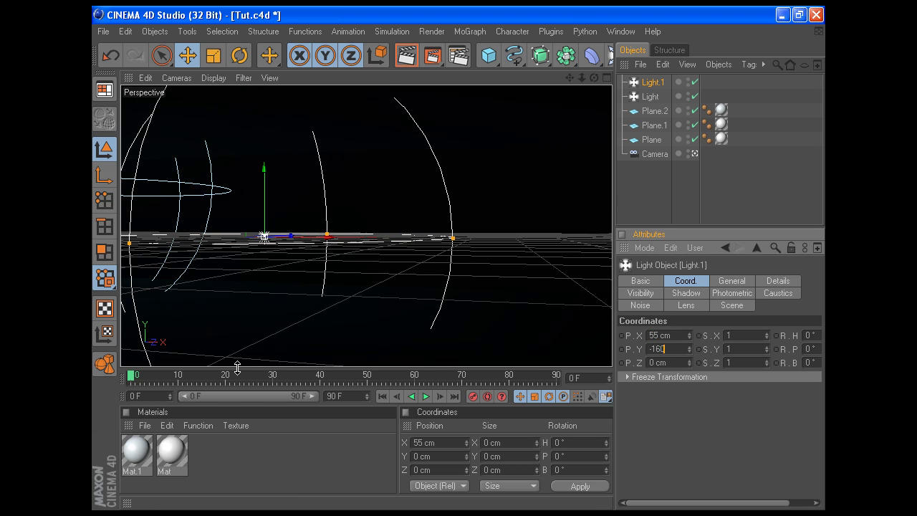
text(40)
key(Return)
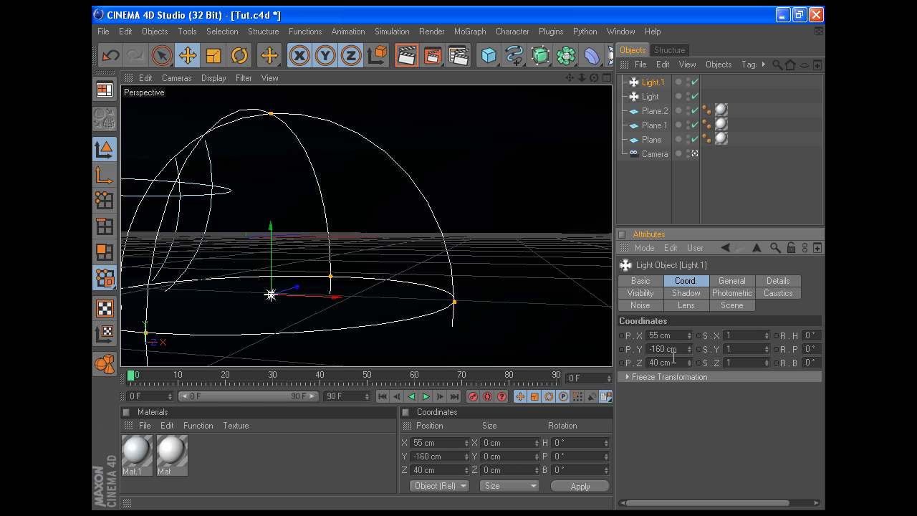
- Move the second light to Y 160 cm and Z -40 cm
scroll(680, 338, right, 1)
scroll(717, 347, left, 1)
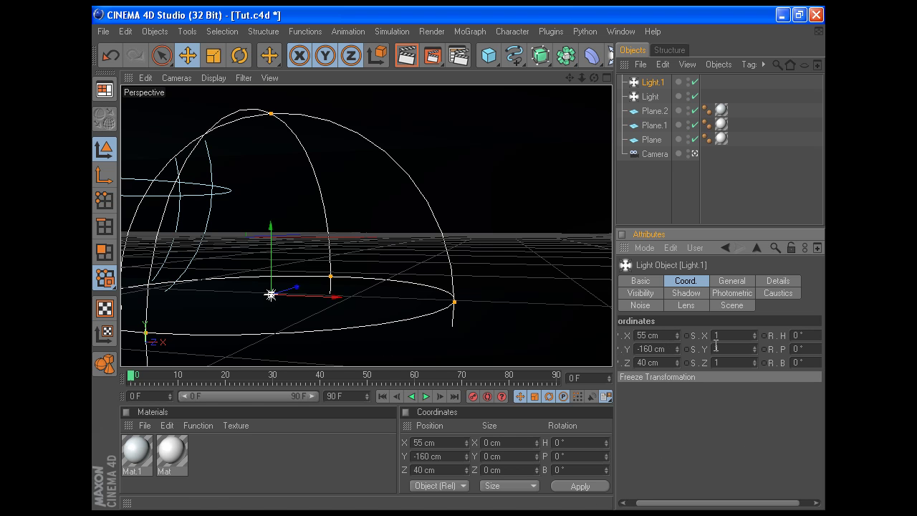
double_click(668, 346)
text(160)
key(Return)
double_click(666, 359)
text(-40)
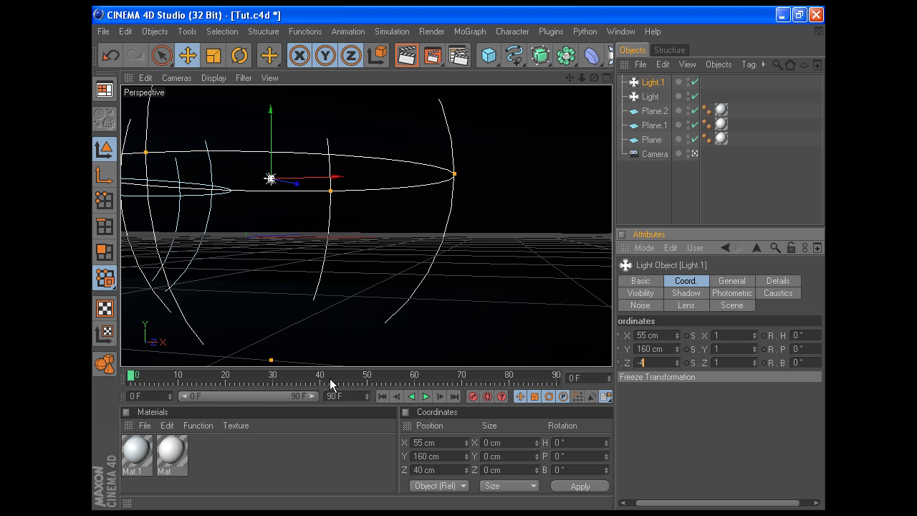
key(Return)
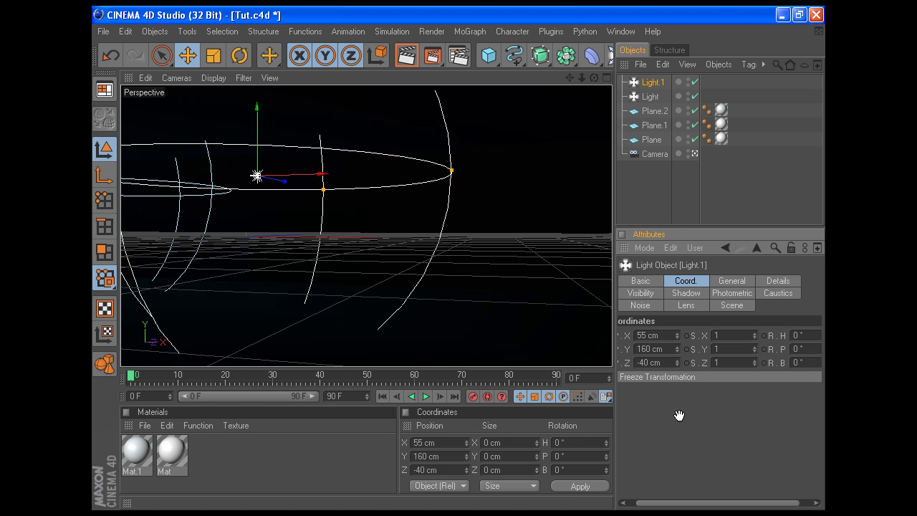
scroll(738, 344, left, 1)
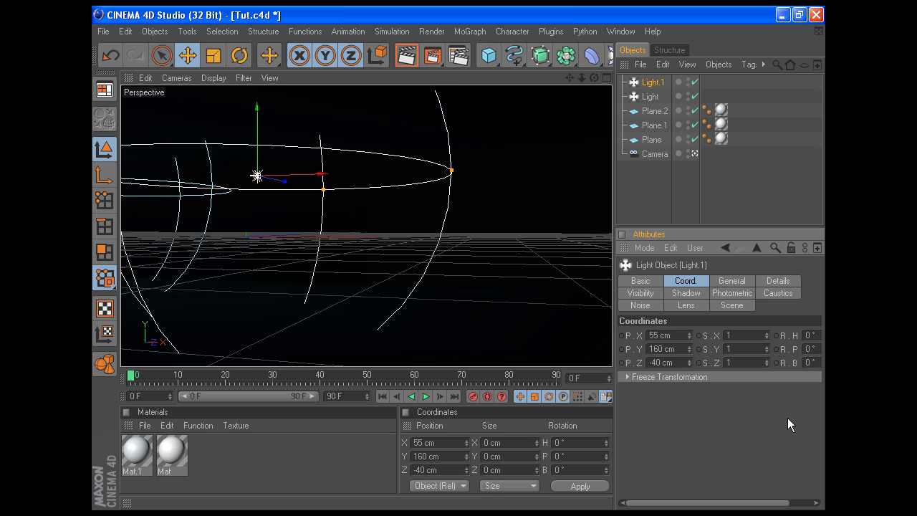
- Duplicate the first omni light, the one with soft shadow maps, to make a third light
click(372, 245)
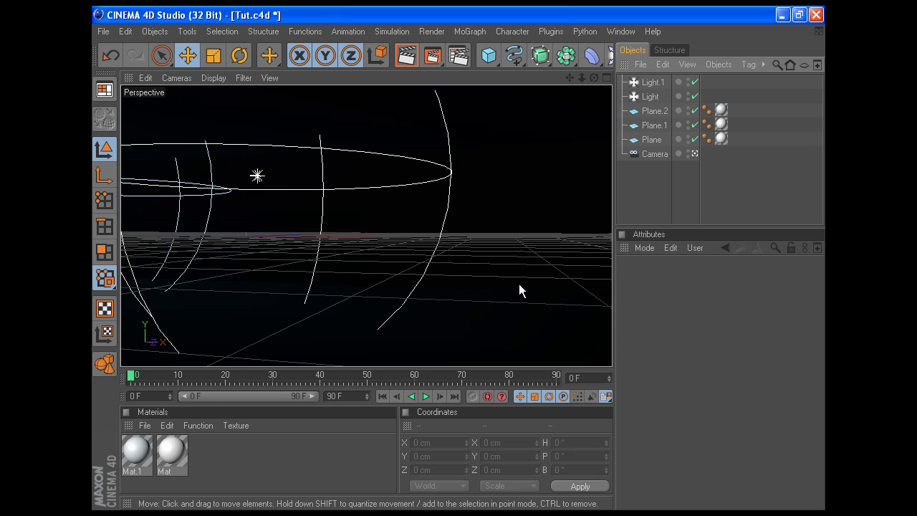
click(650, 97)
key(ctrl+c)
key(ctrl+v)
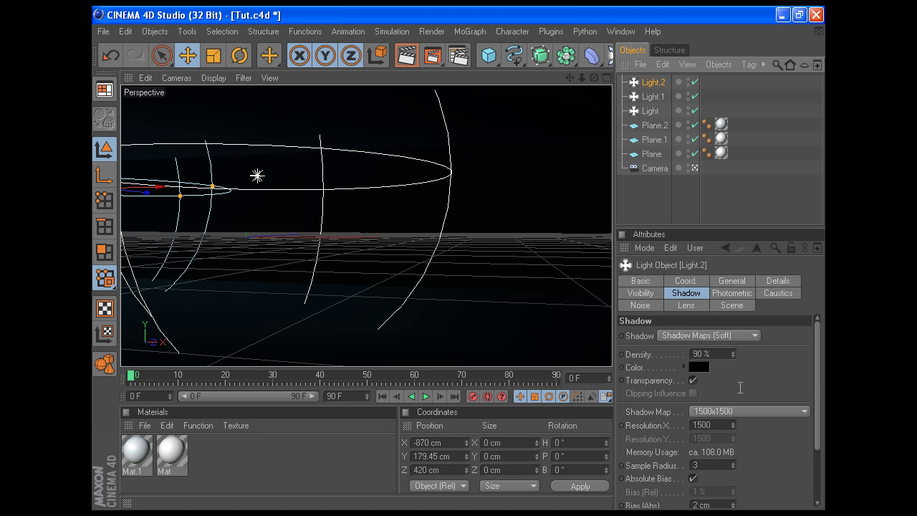
- Check the third light's details and shadow settings, and set its colour to red 190 and green 245
click(743, 284)
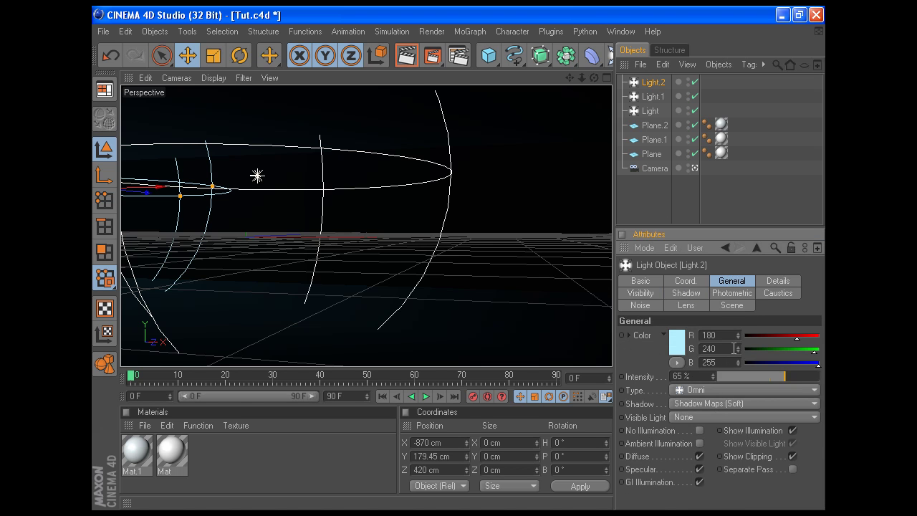
click(772, 283)
click(658, 292)
click(685, 293)
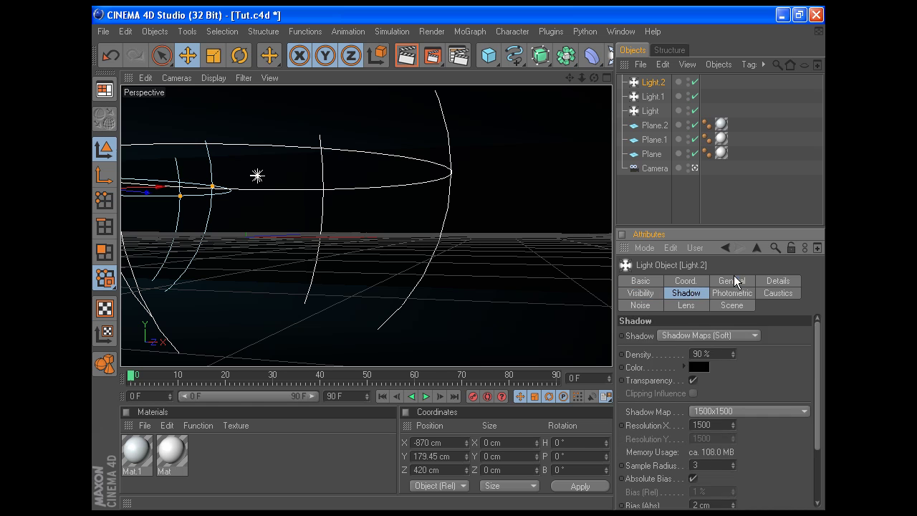
click(736, 281)
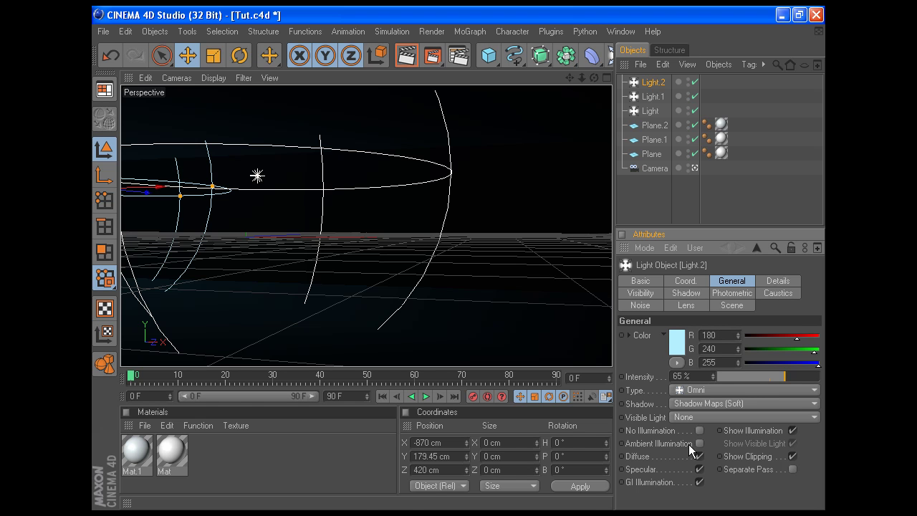
drag(724, 336, 506, 333)
text(190)
key(Tab)
text(45)
- Position the third light at X 165 cm, Y -85 cm and Z 400 cm
click(686, 281)
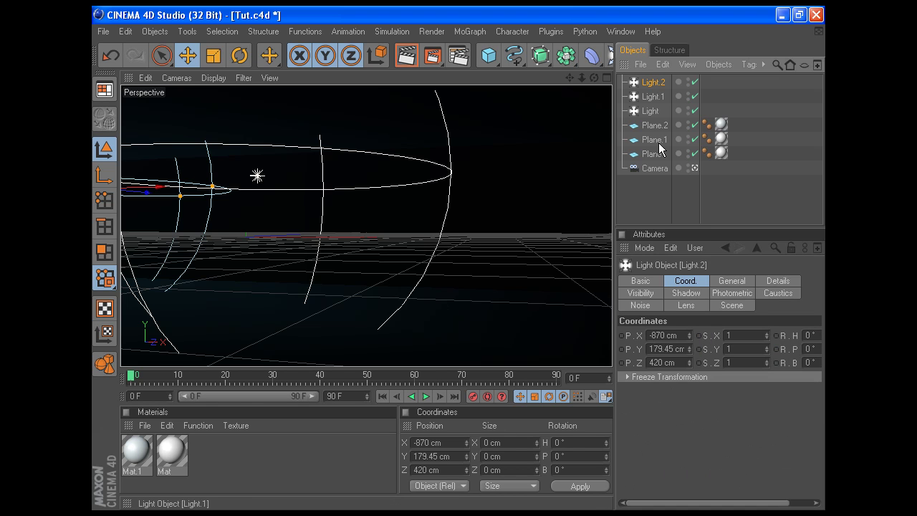
double_click(676, 335)
text(155)
double_click(649, 348)
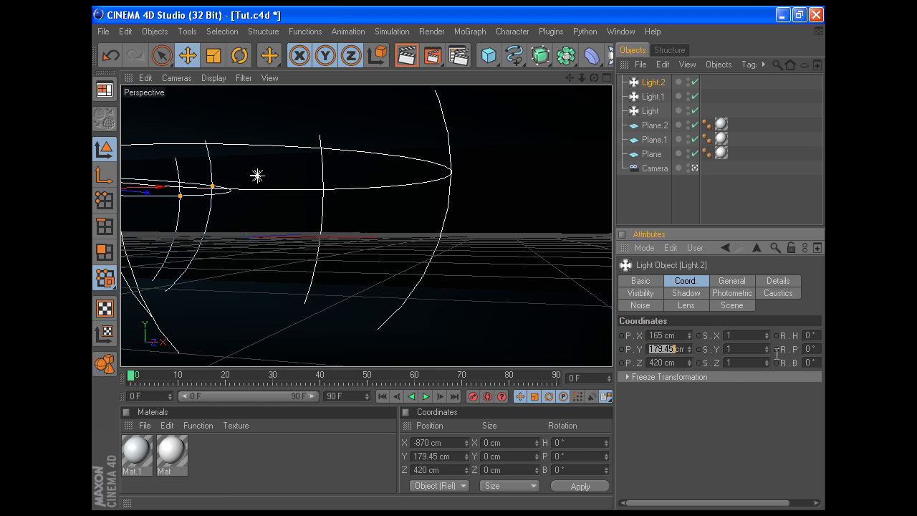
key(BackSpace)
text(-85)
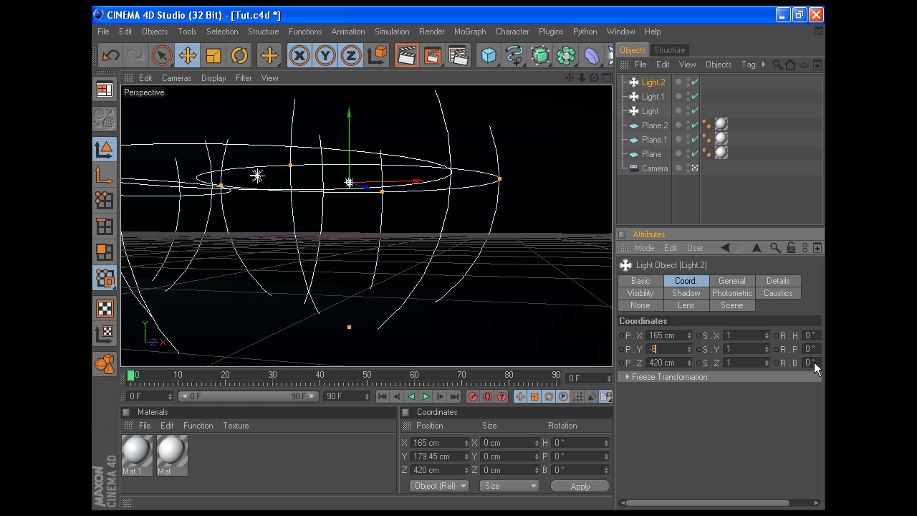
key(Return)
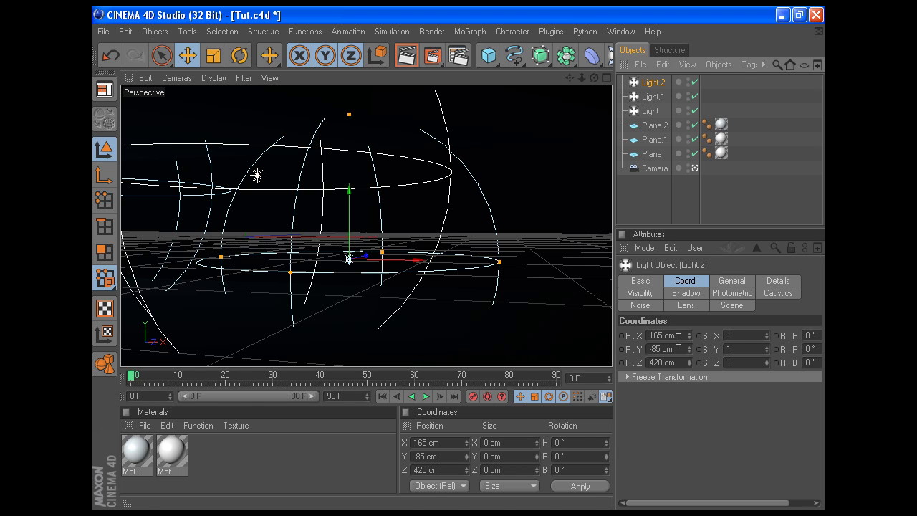
double_click(679, 362)
text(400)
key(Return)
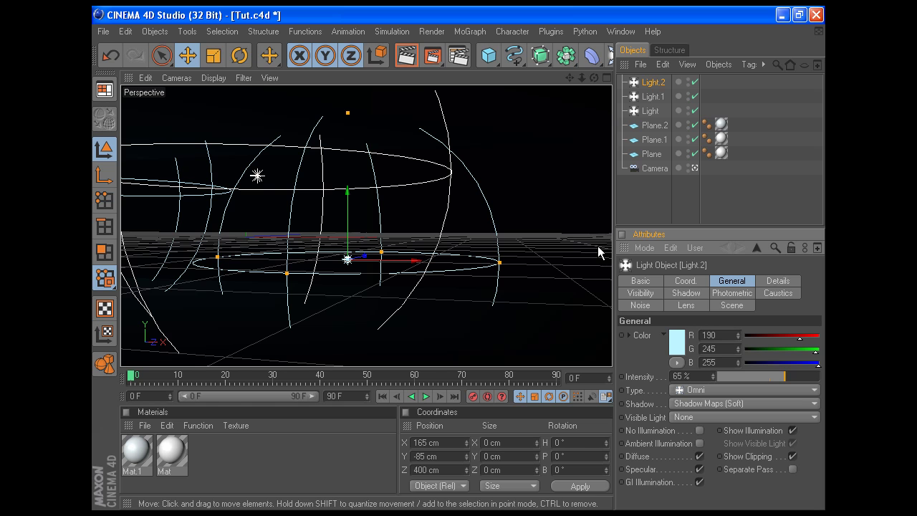
- Duplicate Light.2 to make a fourth omni light
click(653, 84)
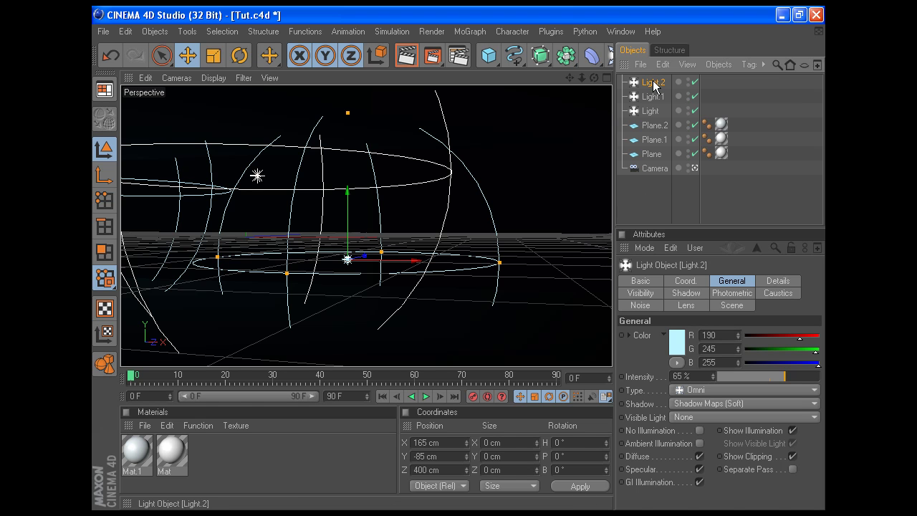
key(ctrl+c)
key(ctrl+v)
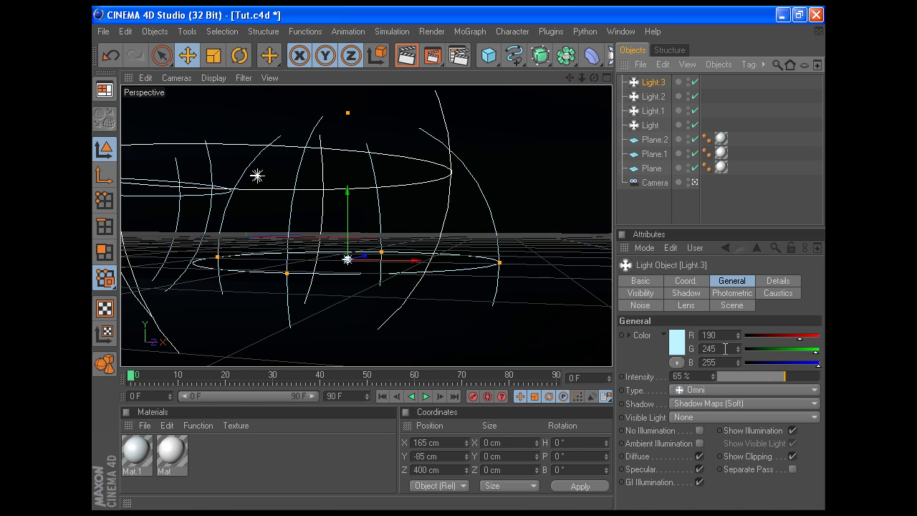
- Tint the fourth light with green 255 and blue 225, and set its intensity to 40%
double_click(726, 349)
text(255)
key(Tab)
text(225)
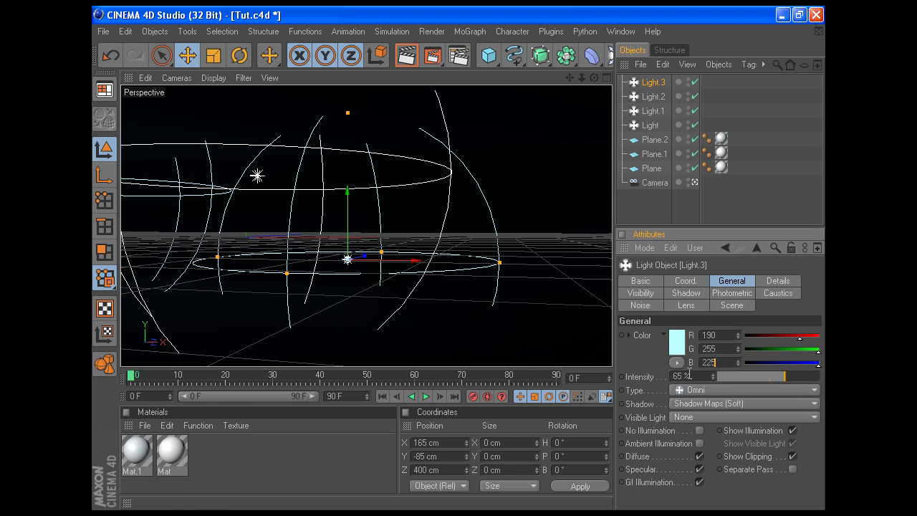
key(Return)
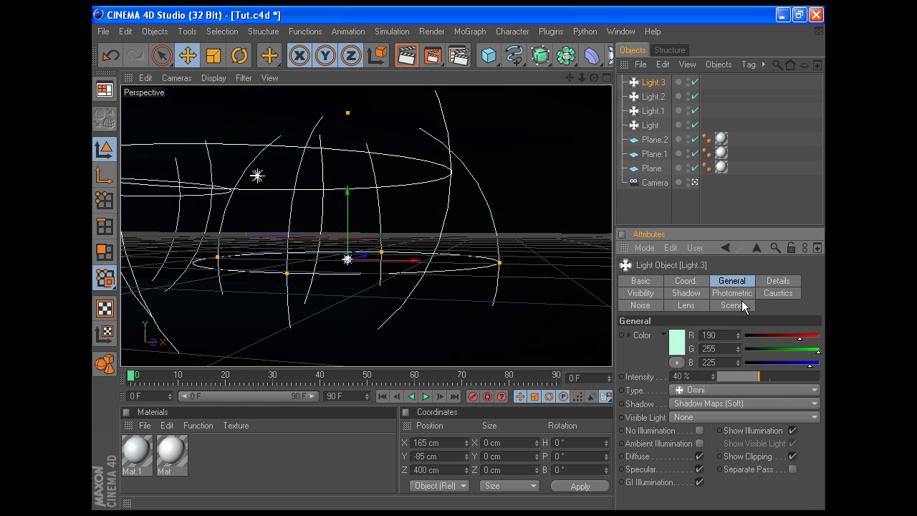
- Set the fourth light's falloff radius/decay to 250 cm
click(767, 293)
click(775, 281)
drag(716, 448, 569, 451)
text(250)
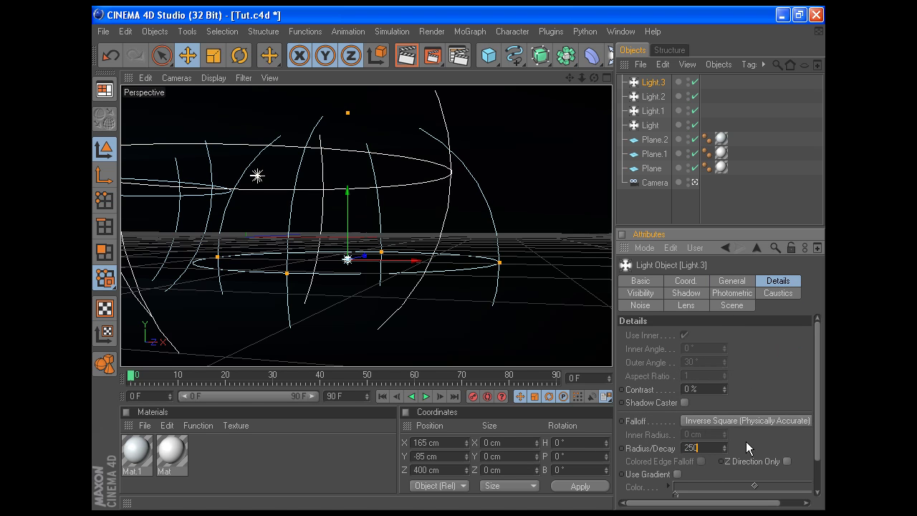
key(Return)
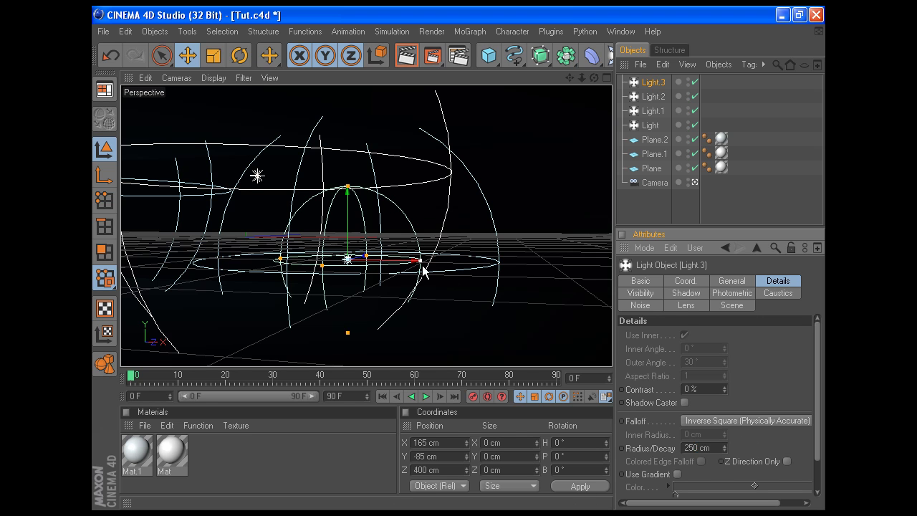
- Set the fourth light's X position to 400 cm
click(686, 281)
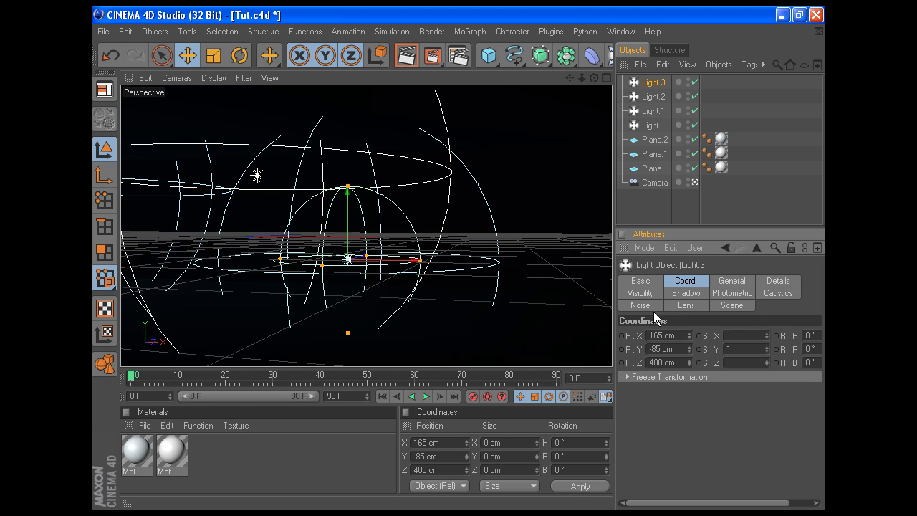
double_click(661, 335)
text(400)
key(Return)
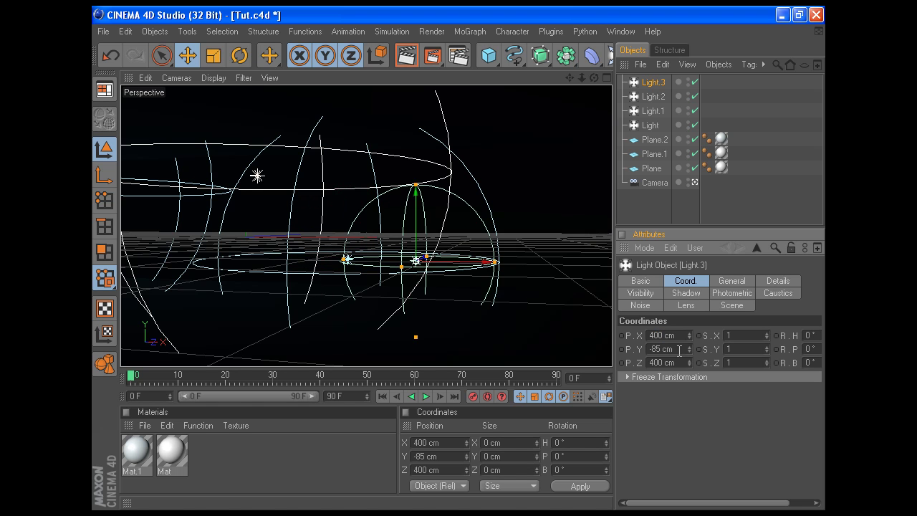
- Try Y positions of -350 cm and 350 cm for the fourth light
double_click(680, 350)
key(BackSpace)
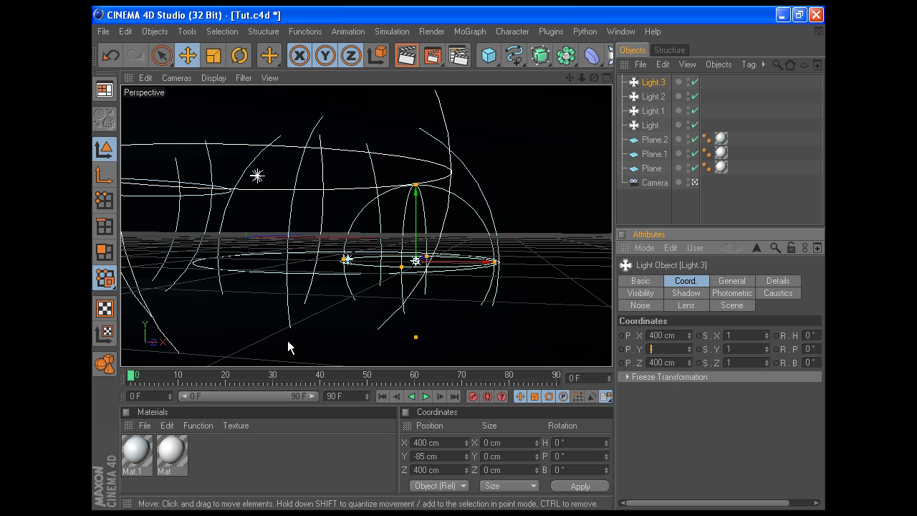
text(-350)
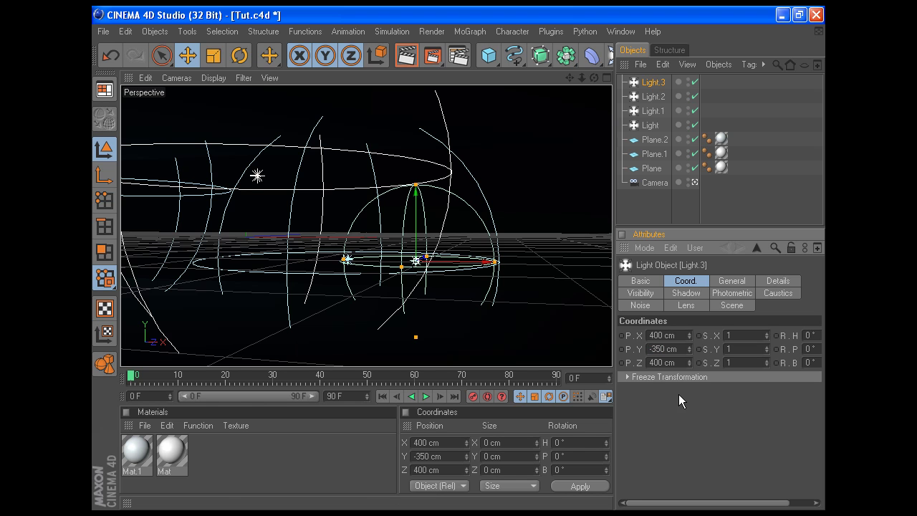
key(Return)
drag(653, 349, 649, 349)
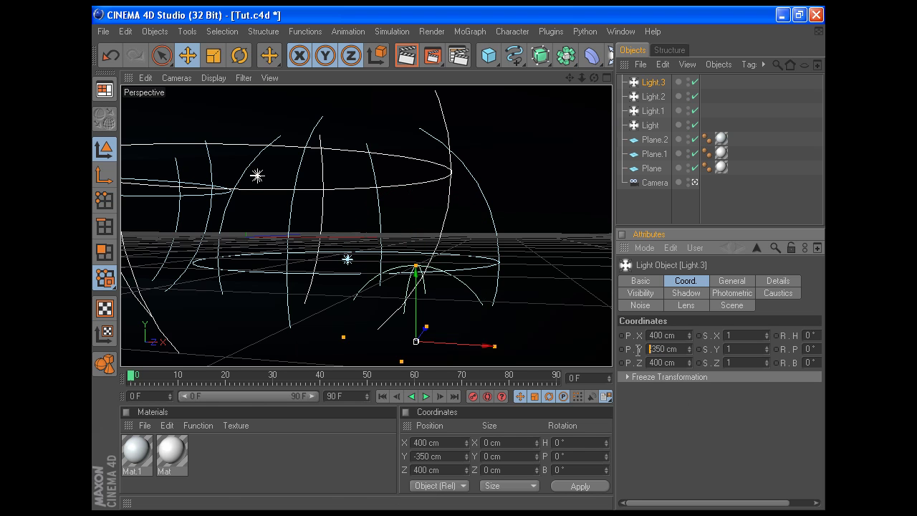
key(BackSpace)
key(Return)
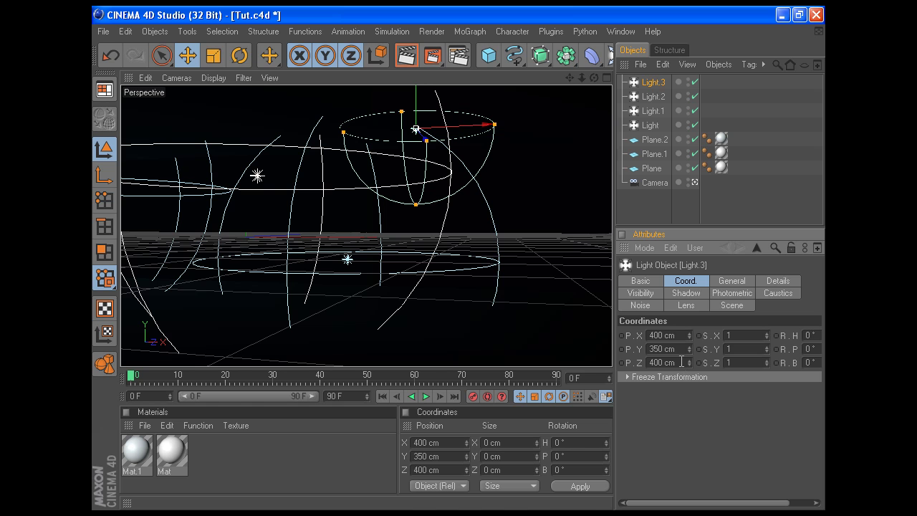
- Set the fourth light's Z position to 350 cm and its Y position to -70 cm
double_click(679, 349)
drag(679, 364, 352, 352)
text(350)
key(Return)
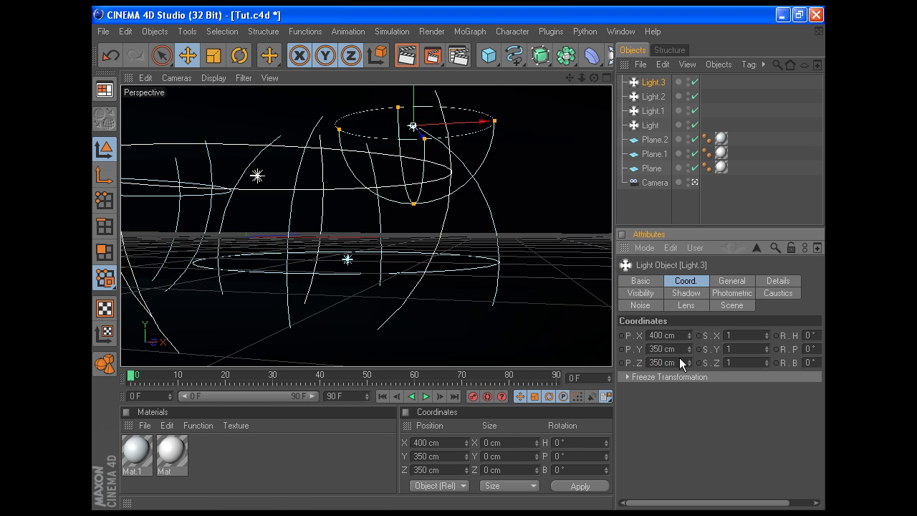
double_click(680, 349)
key(BackSpace)
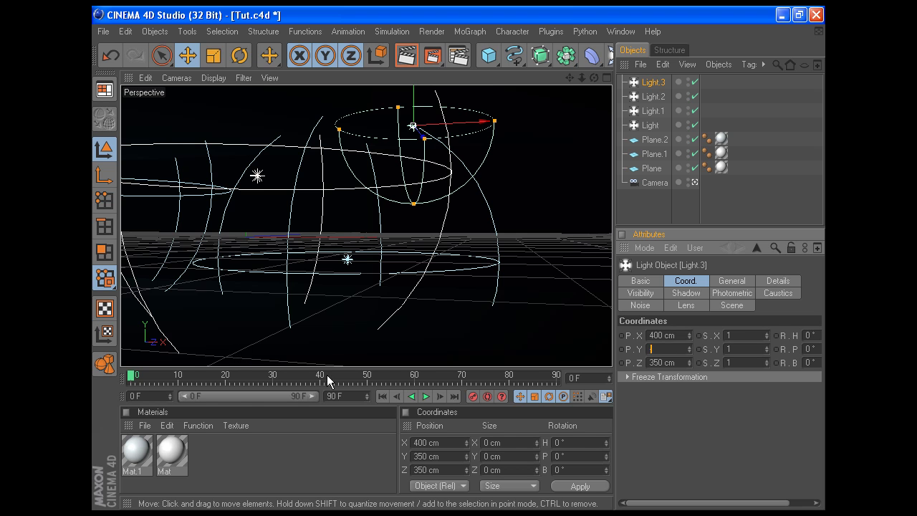
text(-70)
key(Return)
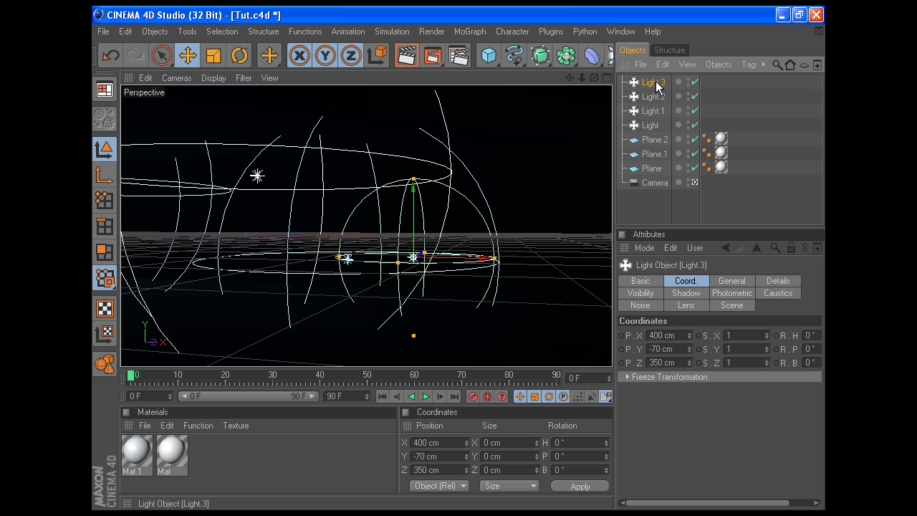
- Duplicate the fourth light and set the copy's X position to 1000 cm
key(ctrl+c)
key(ctrl+v)
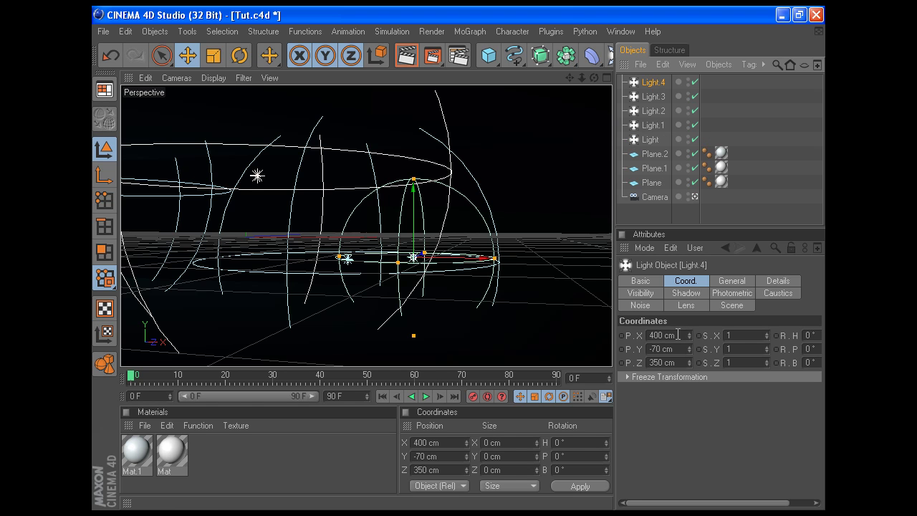
double_click(679, 335)
key(BackSpace)
text(100)
key(Return)
click(665, 335)
text(0)
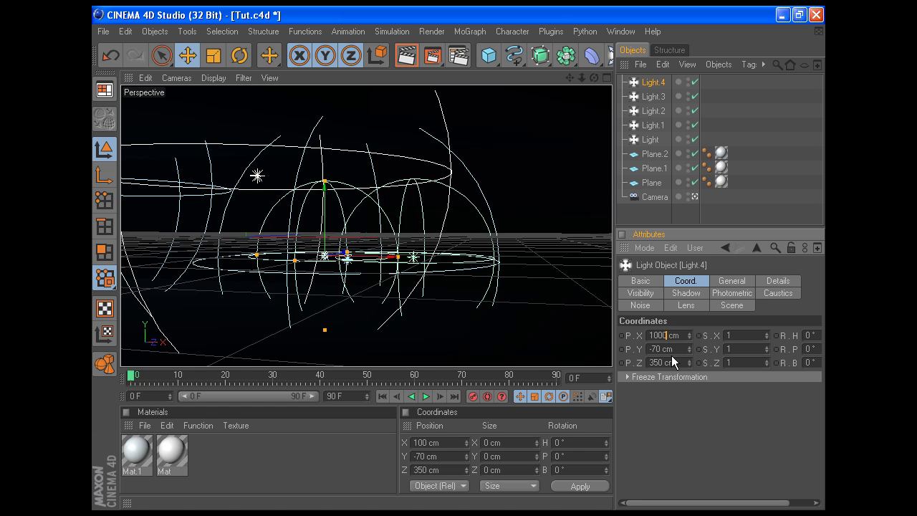
key(Return)
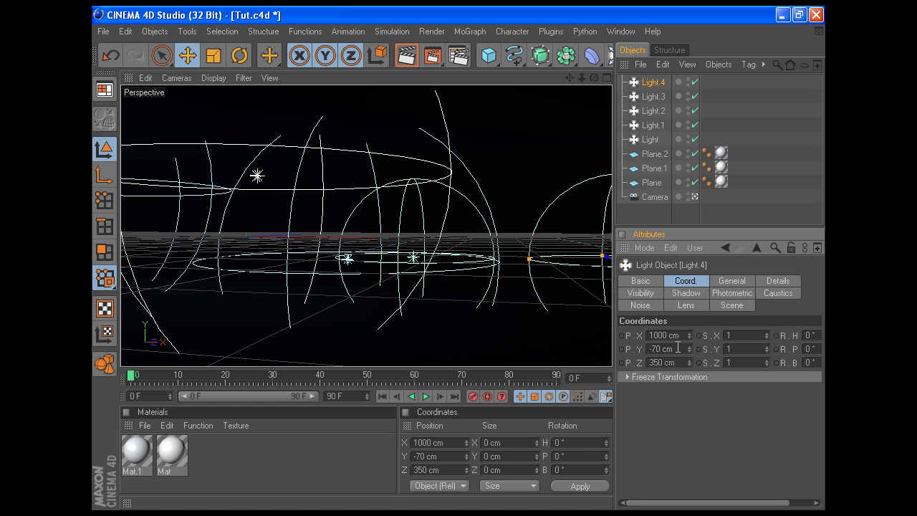
- Set the fifth light's Z position to 160 cm and its Y position to -40 cm
double_click(667, 362)
text(15)
text(0)
key(Return)
double_click(681, 349)
text(-40)
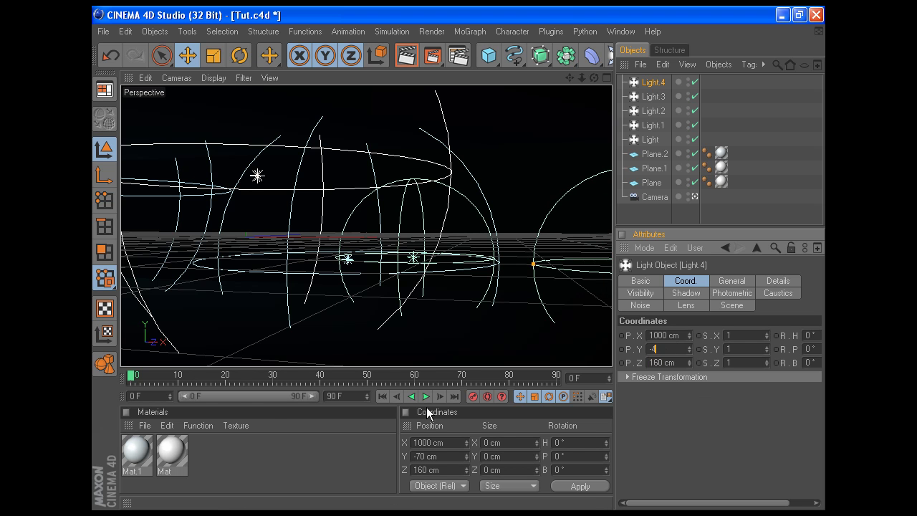
key(Return)
- Set the fifth light's falloff radius/decay to 500 cm and deselect the light
click(787, 282)
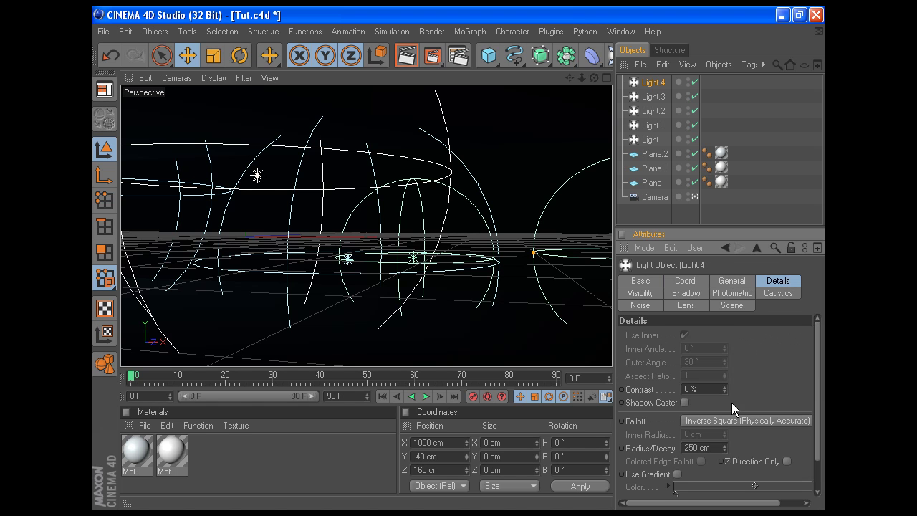
double_click(717, 447)
text(500)
key(Return)
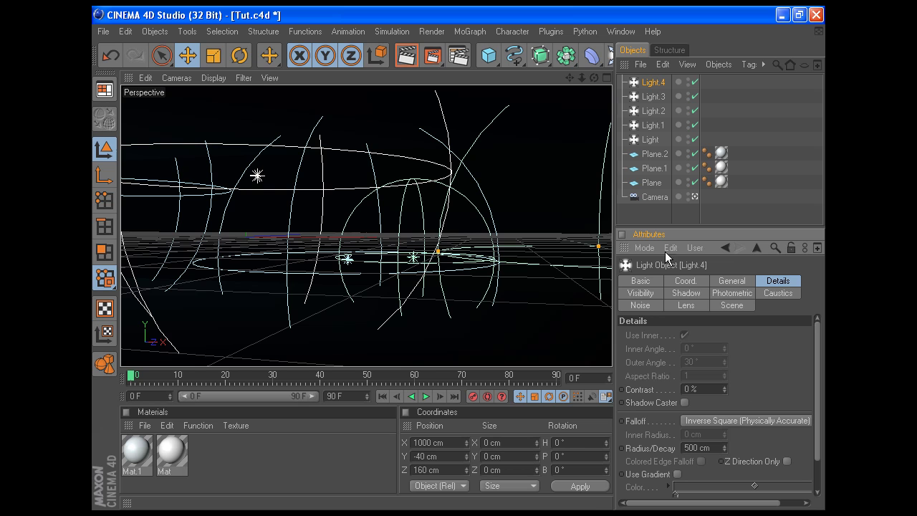
click(655, 219)
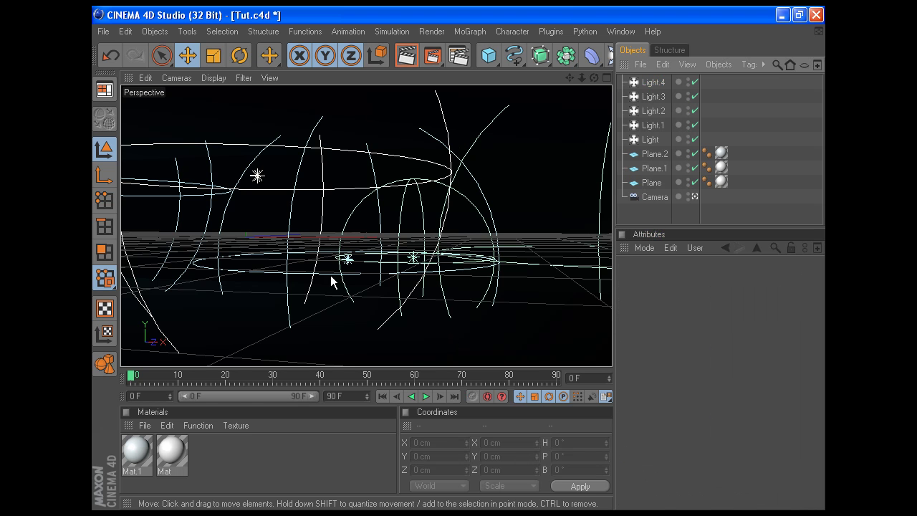
- Set the anti-aliasing in the render settings to Best
click(458, 55)
click(236, 97)
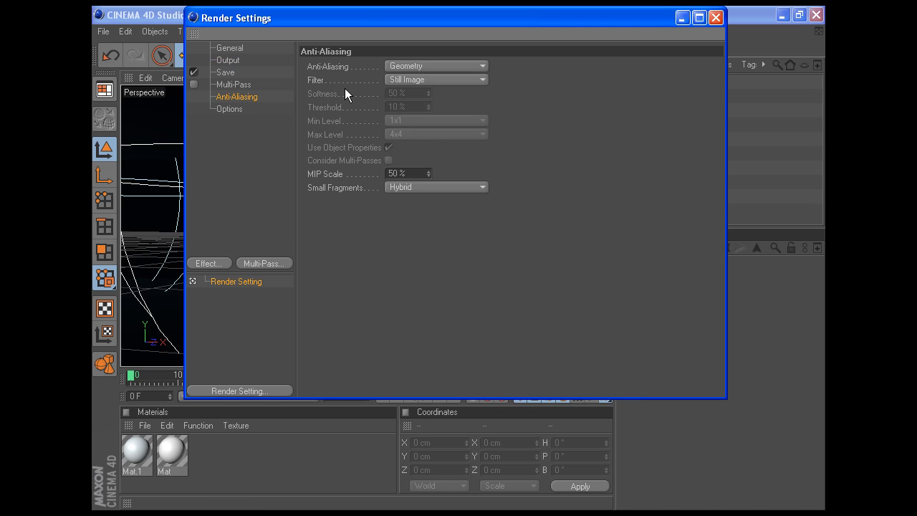
click(408, 67)
click(407, 109)
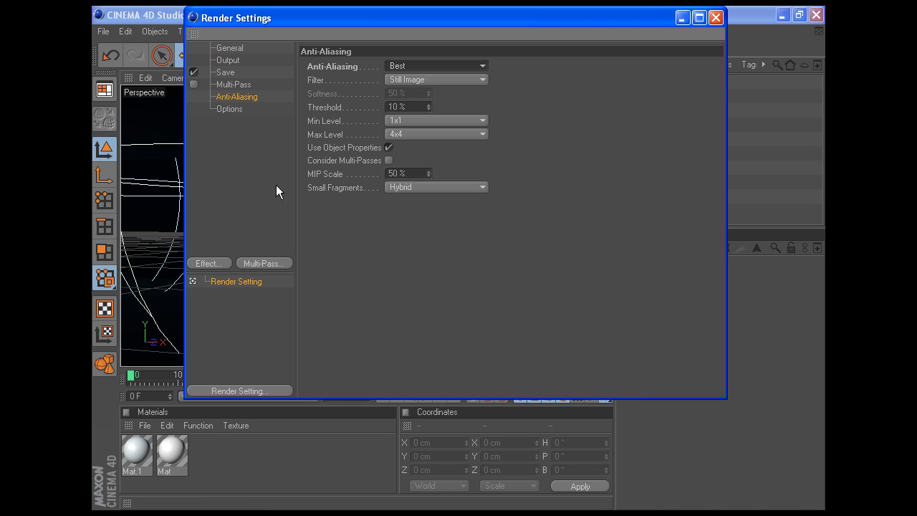
- Add the Global Illumination and Ambient Occlusion effects to the render settings
click(213, 263)
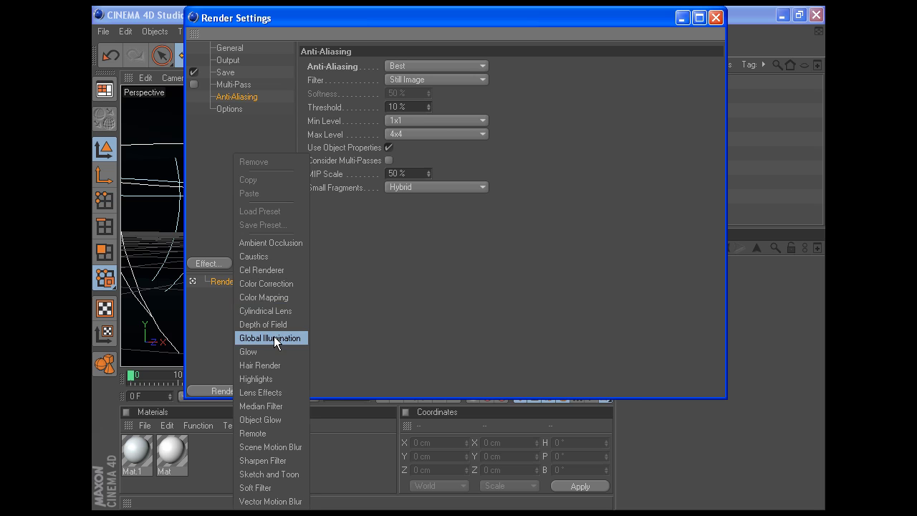
click(274, 337)
click(218, 266)
click(258, 256)
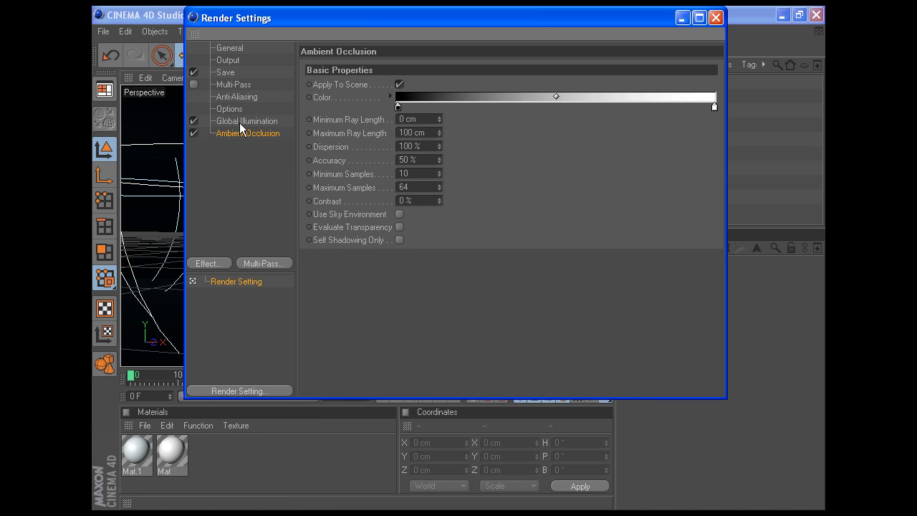
- Set the Global Illumination irradiance cache's stochastic samples and record density to Low
click(415, 70)
click(406, 97)
click(416, 138)
click(419, 111)
click(414, 155)
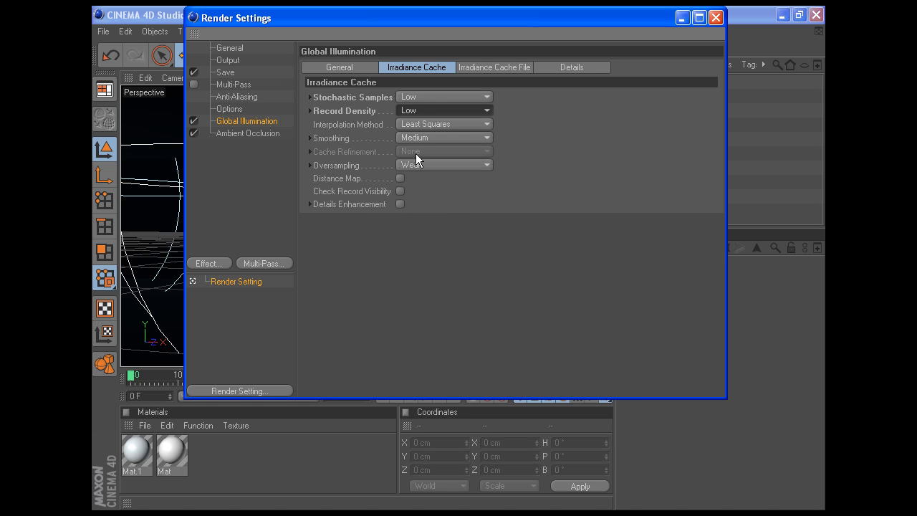
- Adjust the irradiance cache's smoothing, leave its oversampling at Weak, and close the render settings
click(422, 164)
click(528, 163)
click(427, 136)
click(426, 175)
click(348, 68)
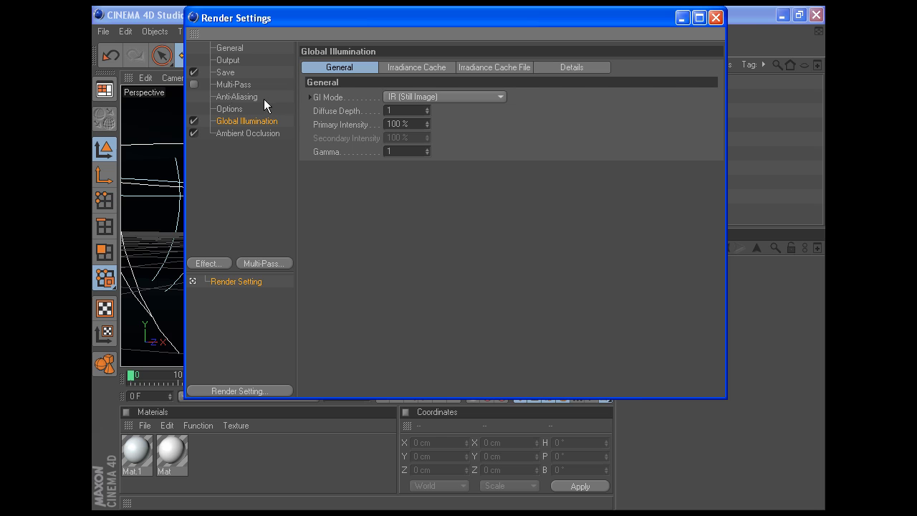
click(716, 18)
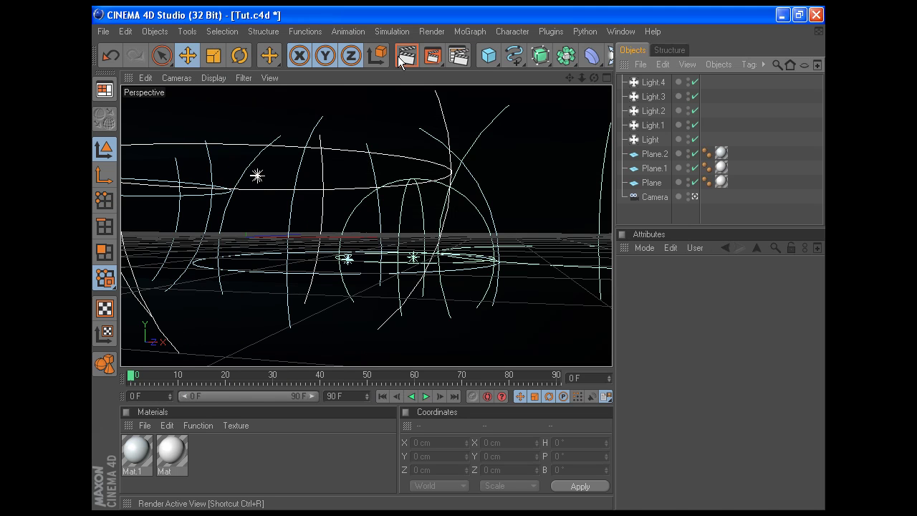